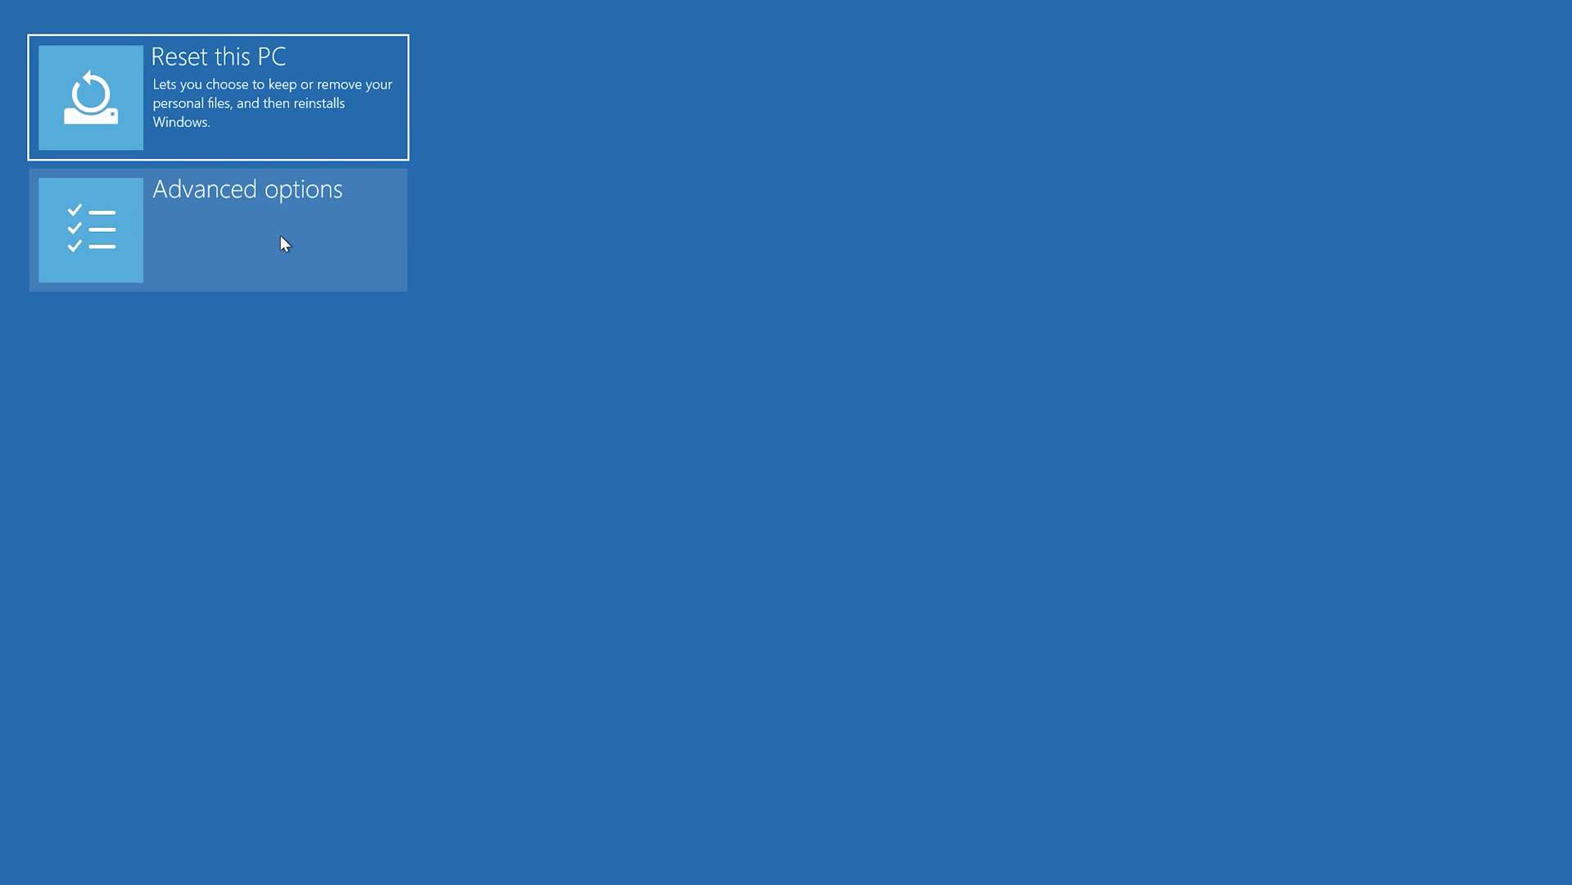
Go to Advanced options from the Troubleshoot screen.
{"action": "left_click", "coordinate": [282, 236]}
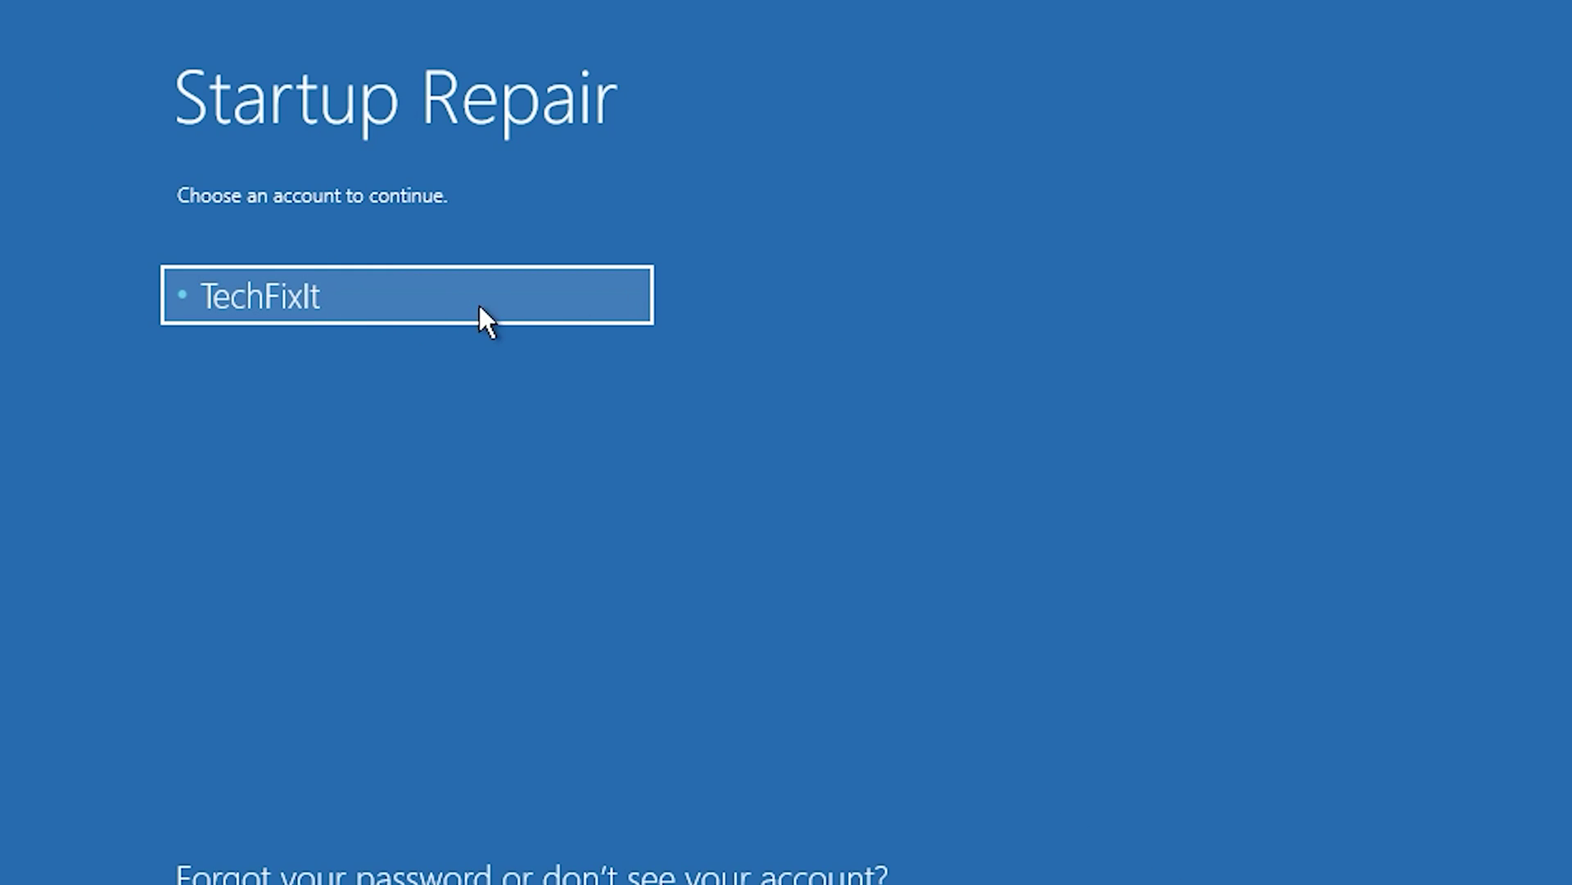
Run Startup Repair under the PC's account, then return to the advanced options list.
{"action": "left_click", "coordinate": [506, 297]}
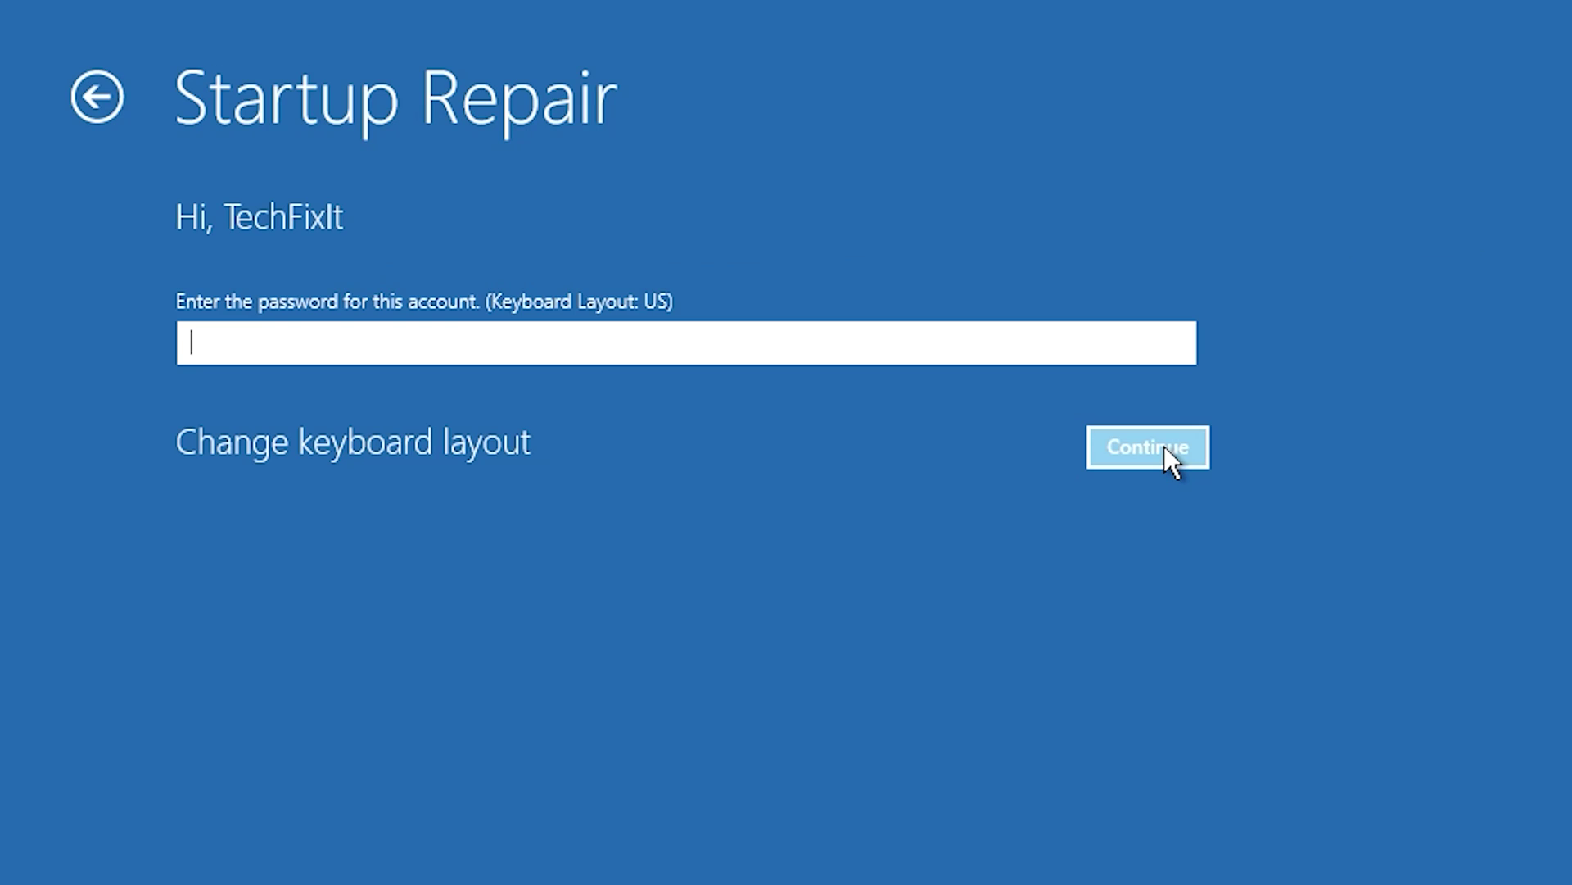
{"action": "left_click", "coordinate": [1164, 446]}
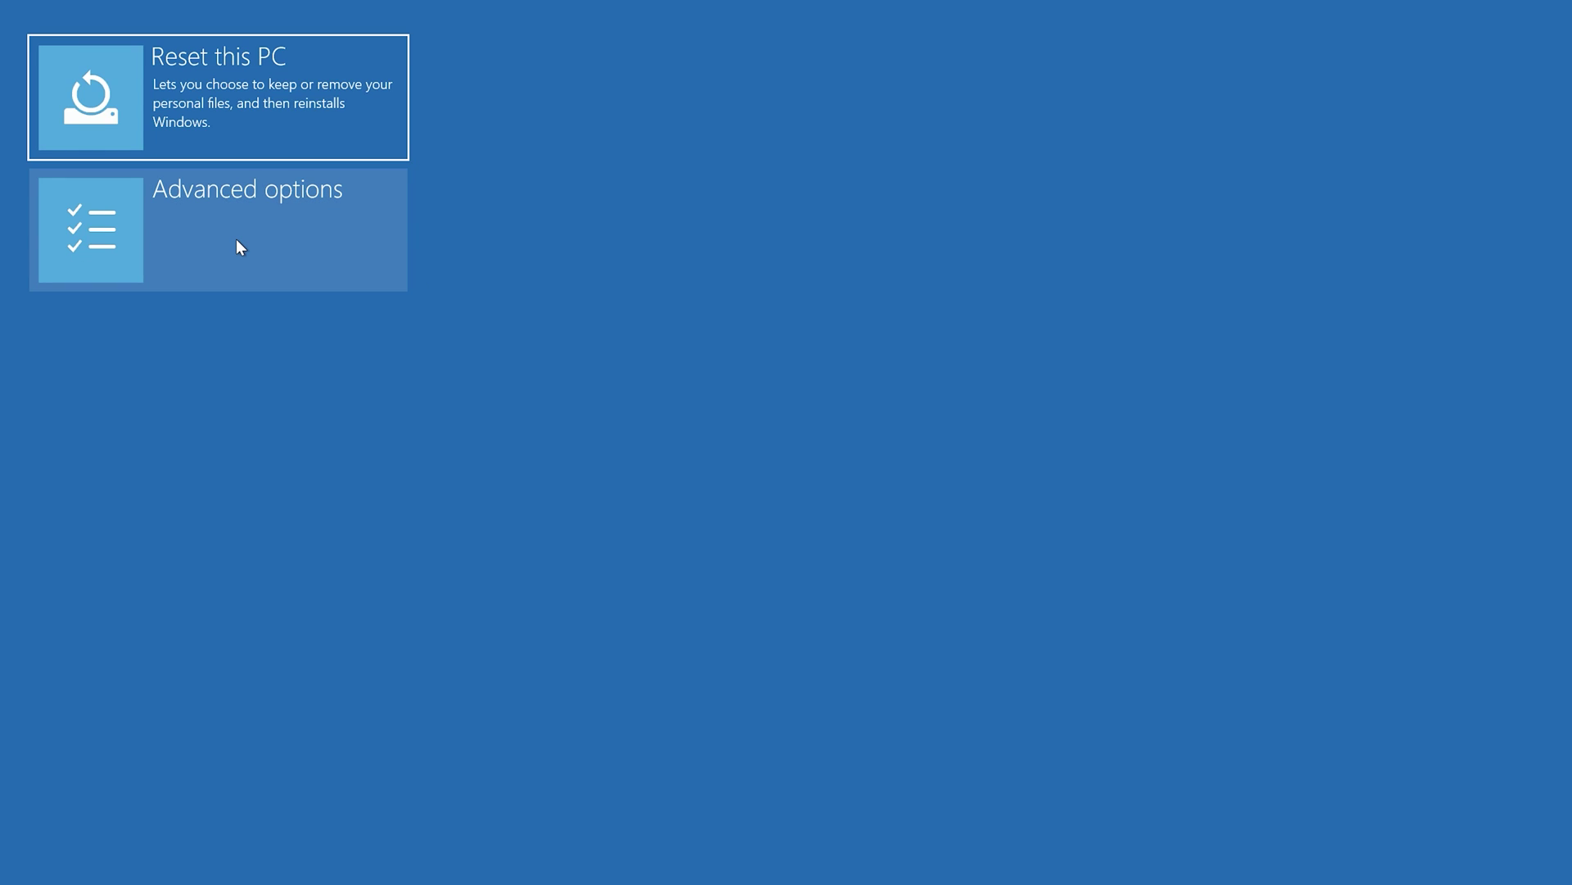
{"action": "left_click", "coordinate": [237, 246]}
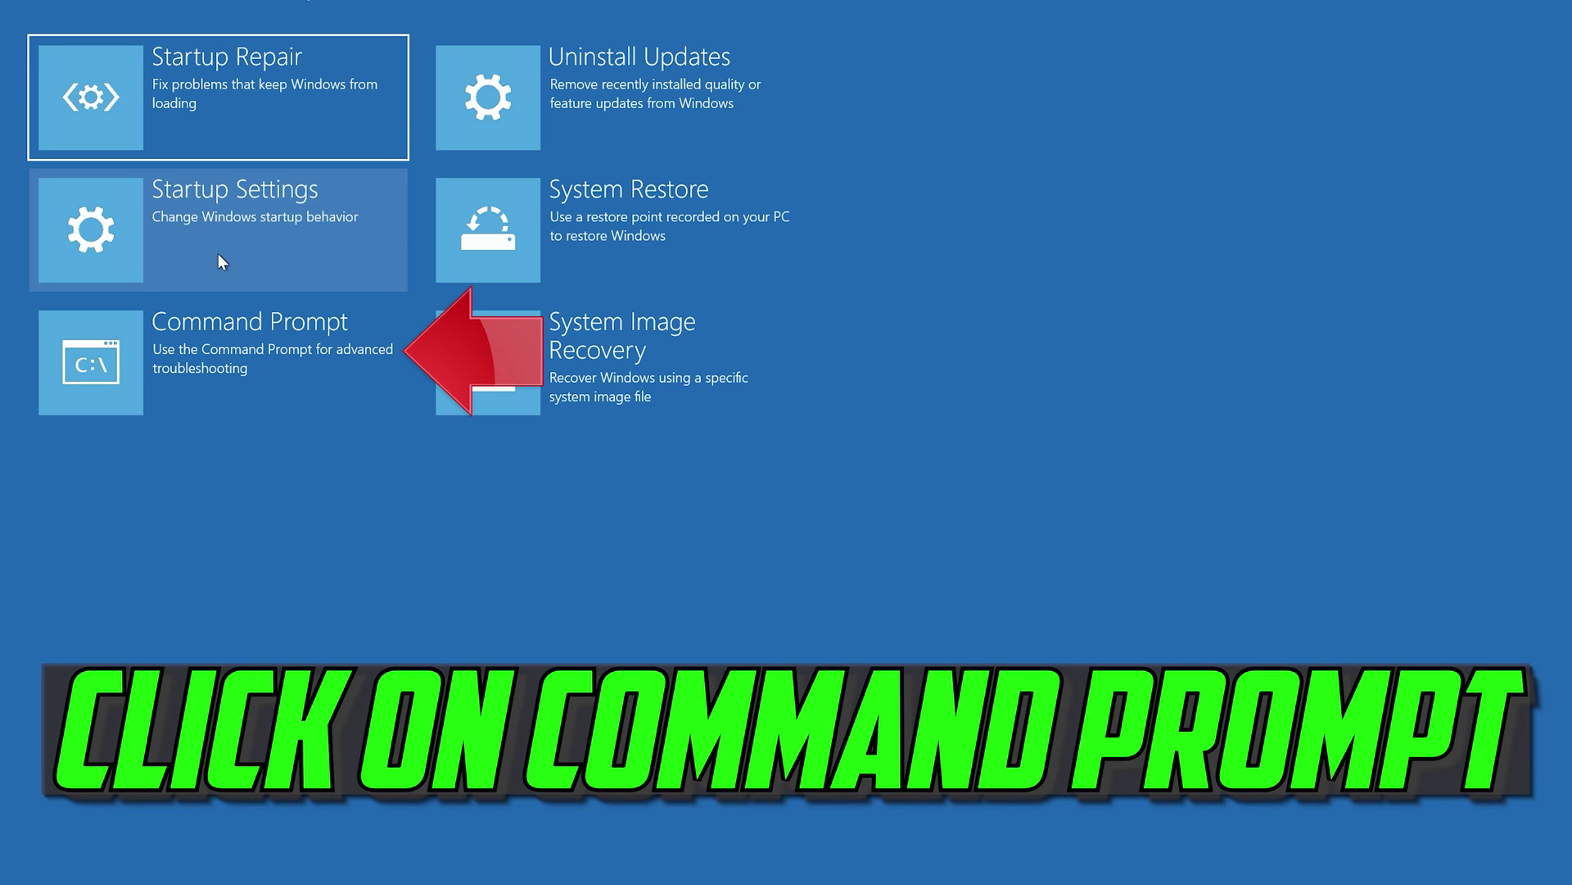
Launch Command Prompt and run bootrec /fixmbr.
{"action": "left_click", "coordinate": [154, 342]}
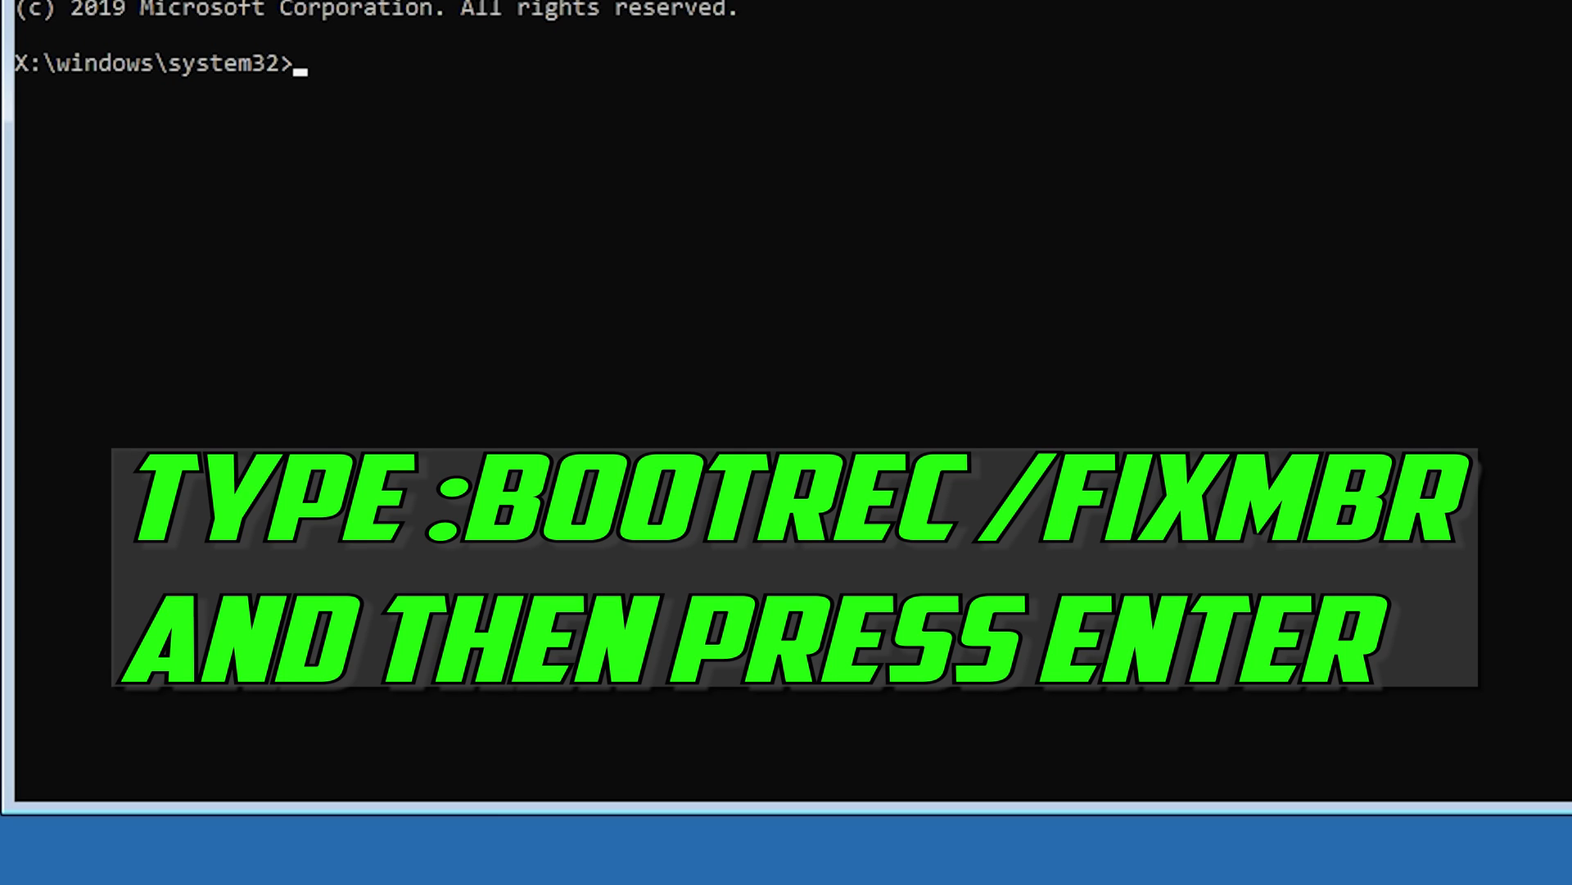
{"action": "type", "text": "bootrec"}
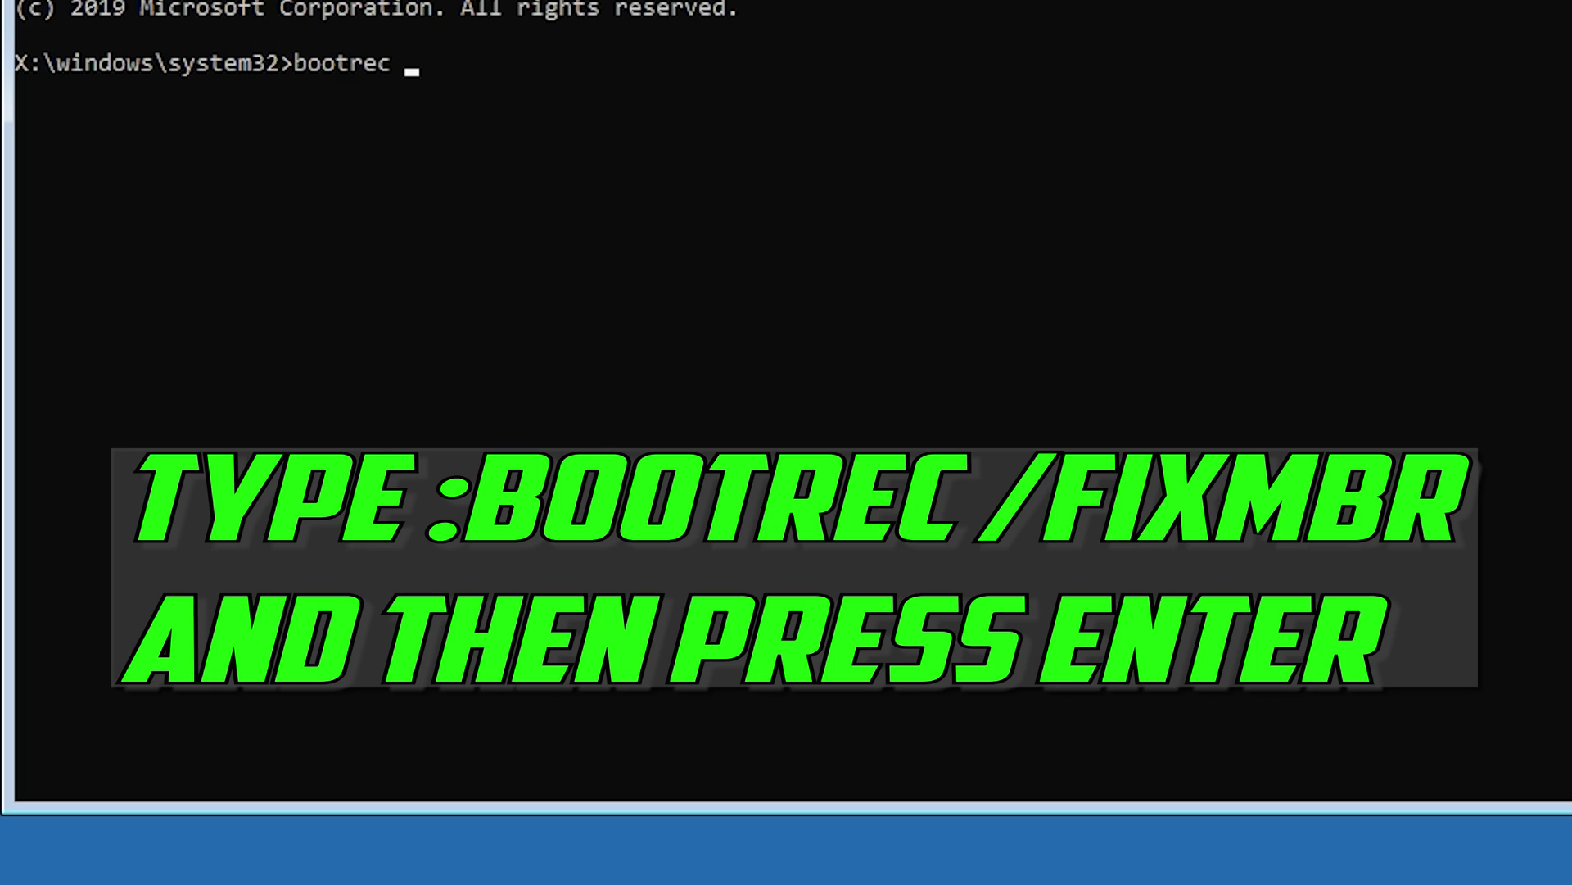
{"action": "type", "text": " /fixmb"}
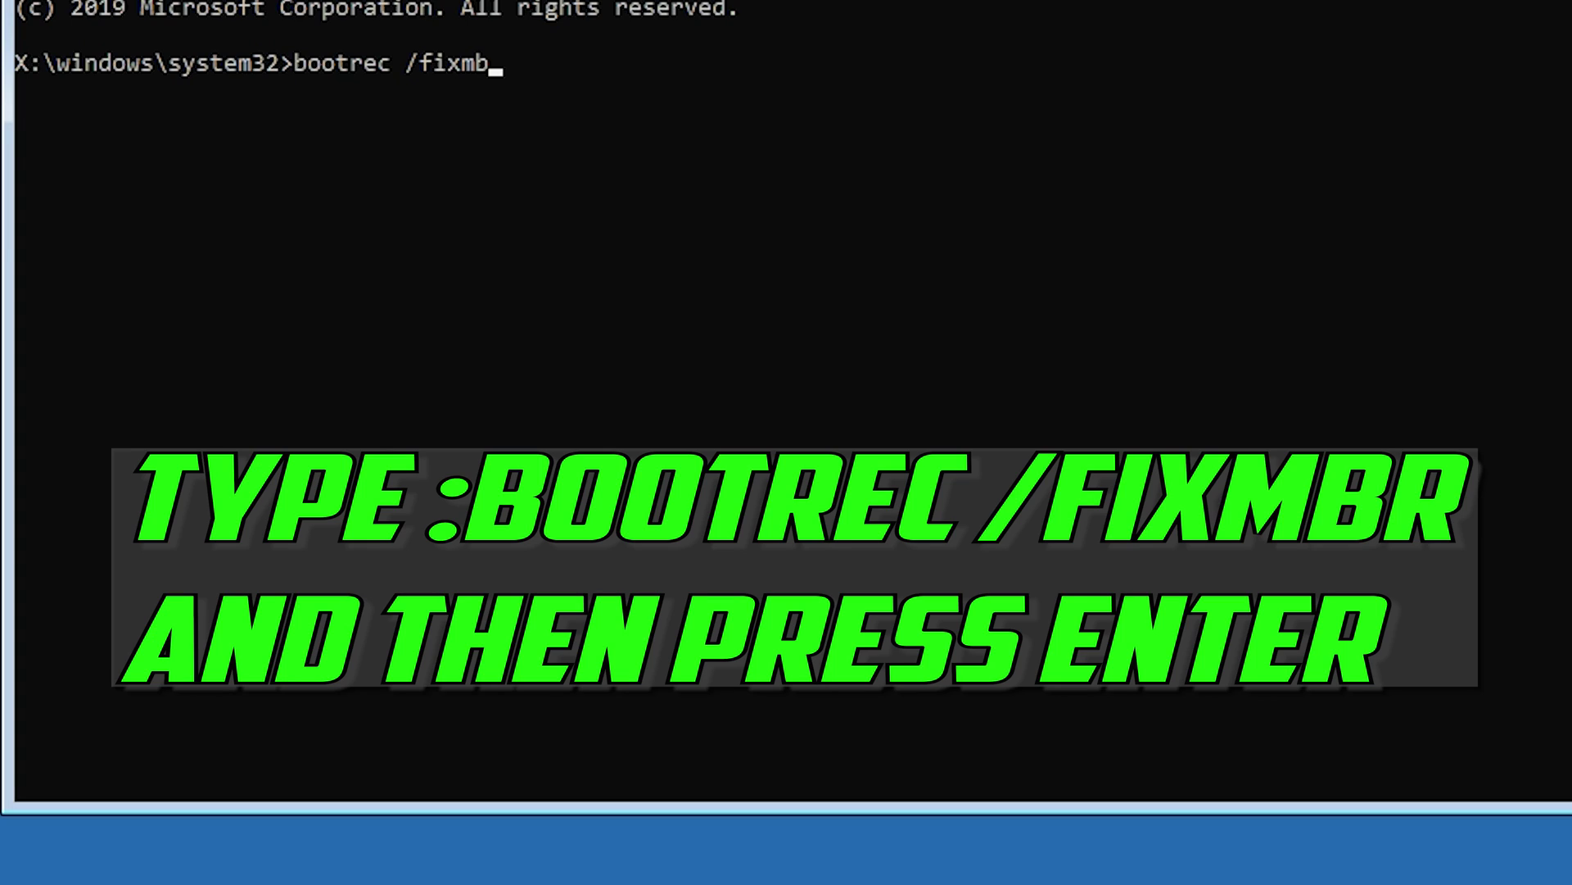
{"action": "type", "text": "r"}
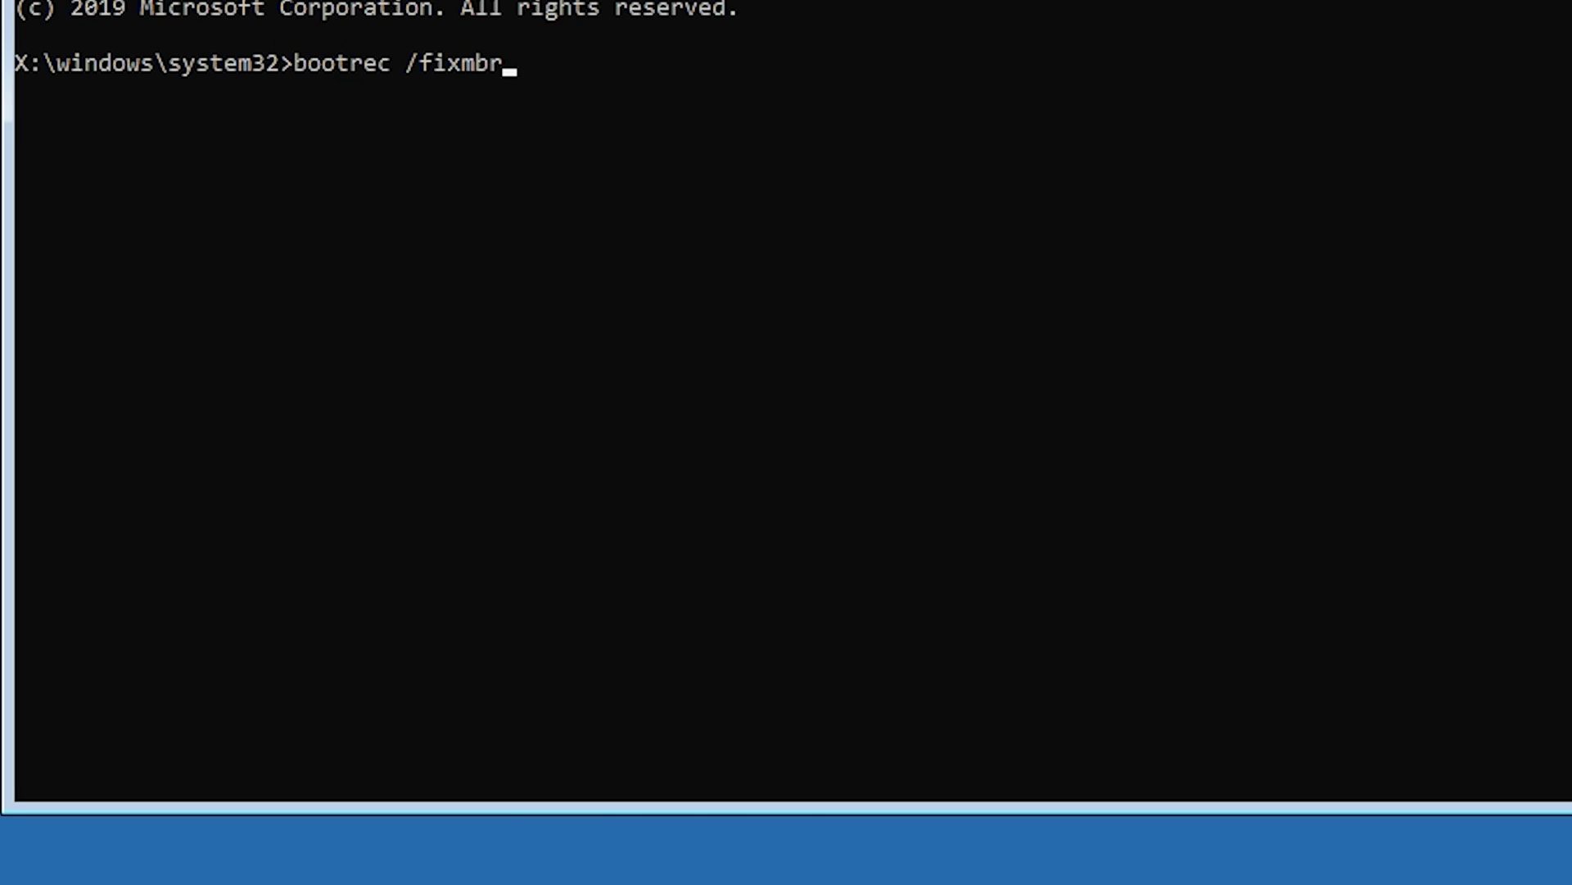
{"action": "key", "text": "Return"}
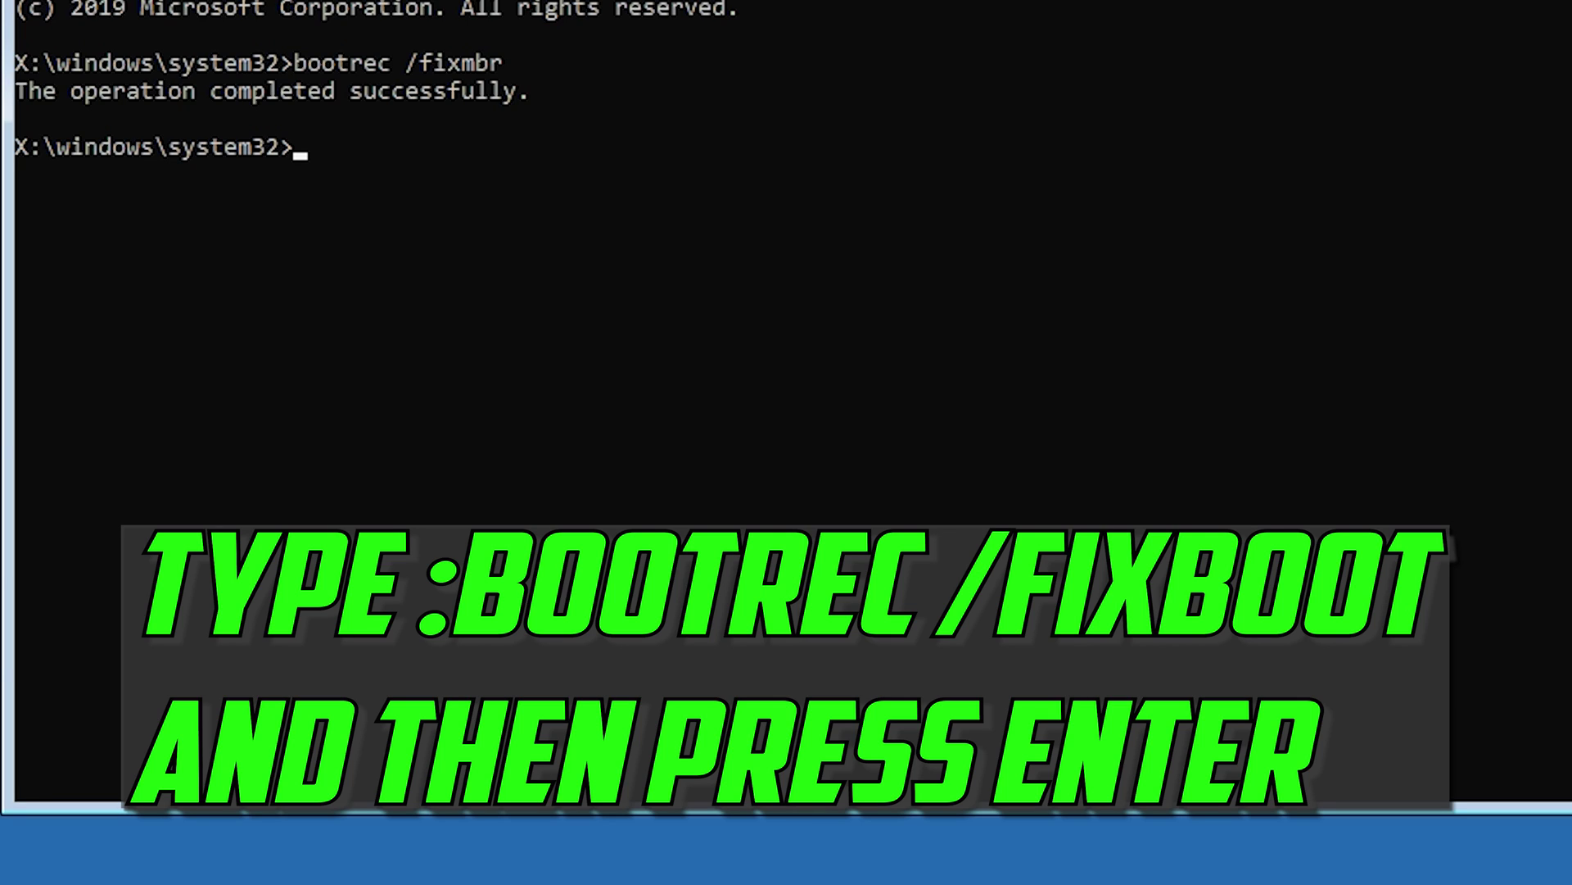
{"action": "type", "text": "b"}
{"action": "type", "text": "ootrec "}
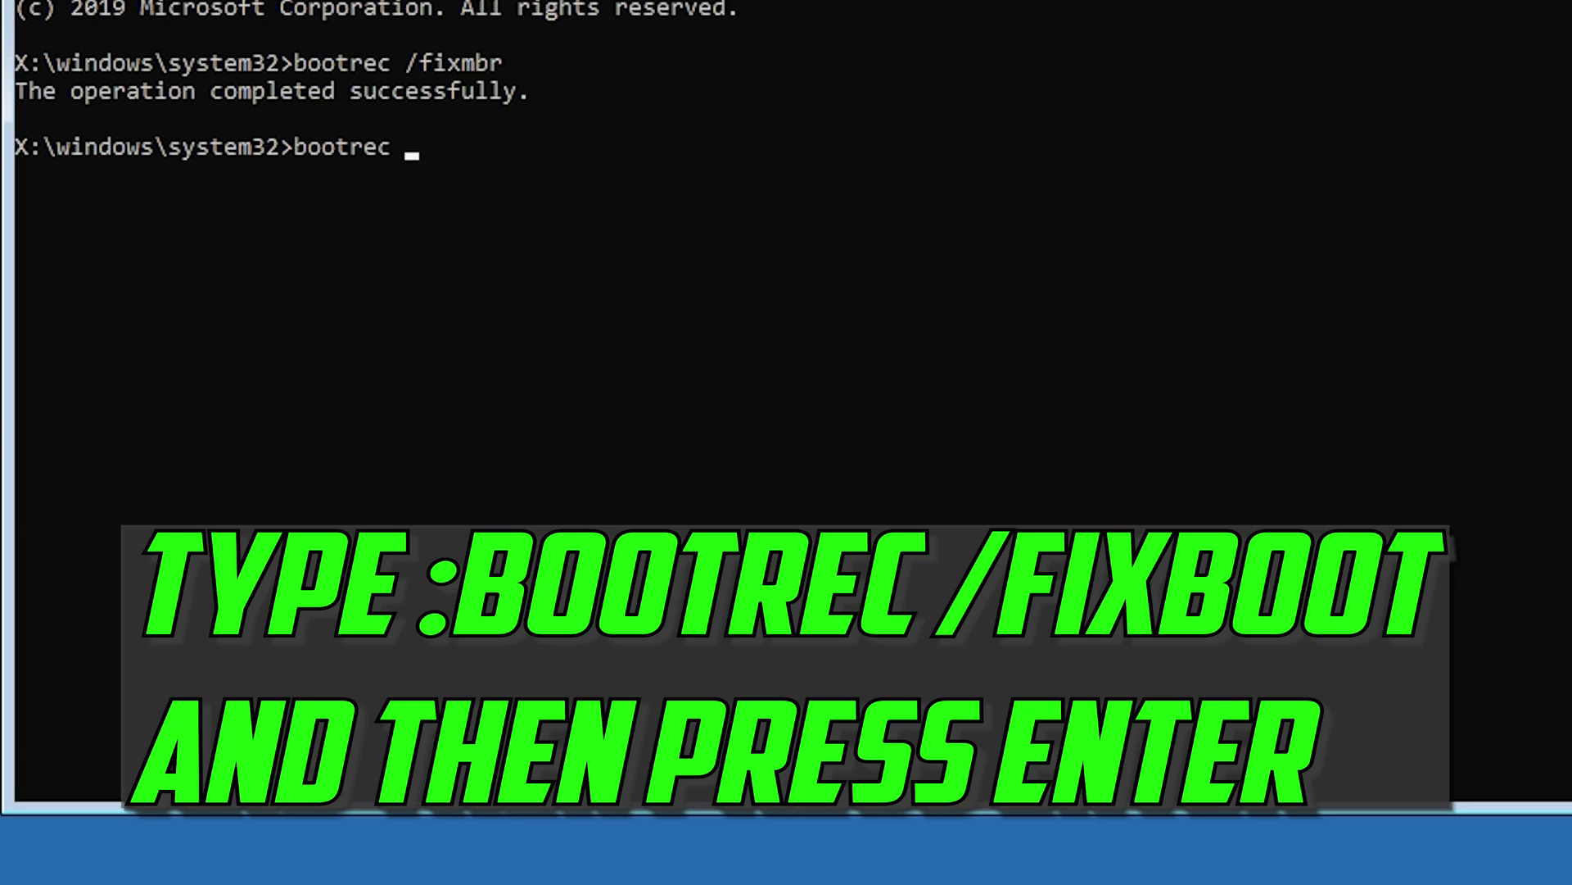
{"action": "type", "text": "/"}
{"action": "type", "text": "fixboot"}
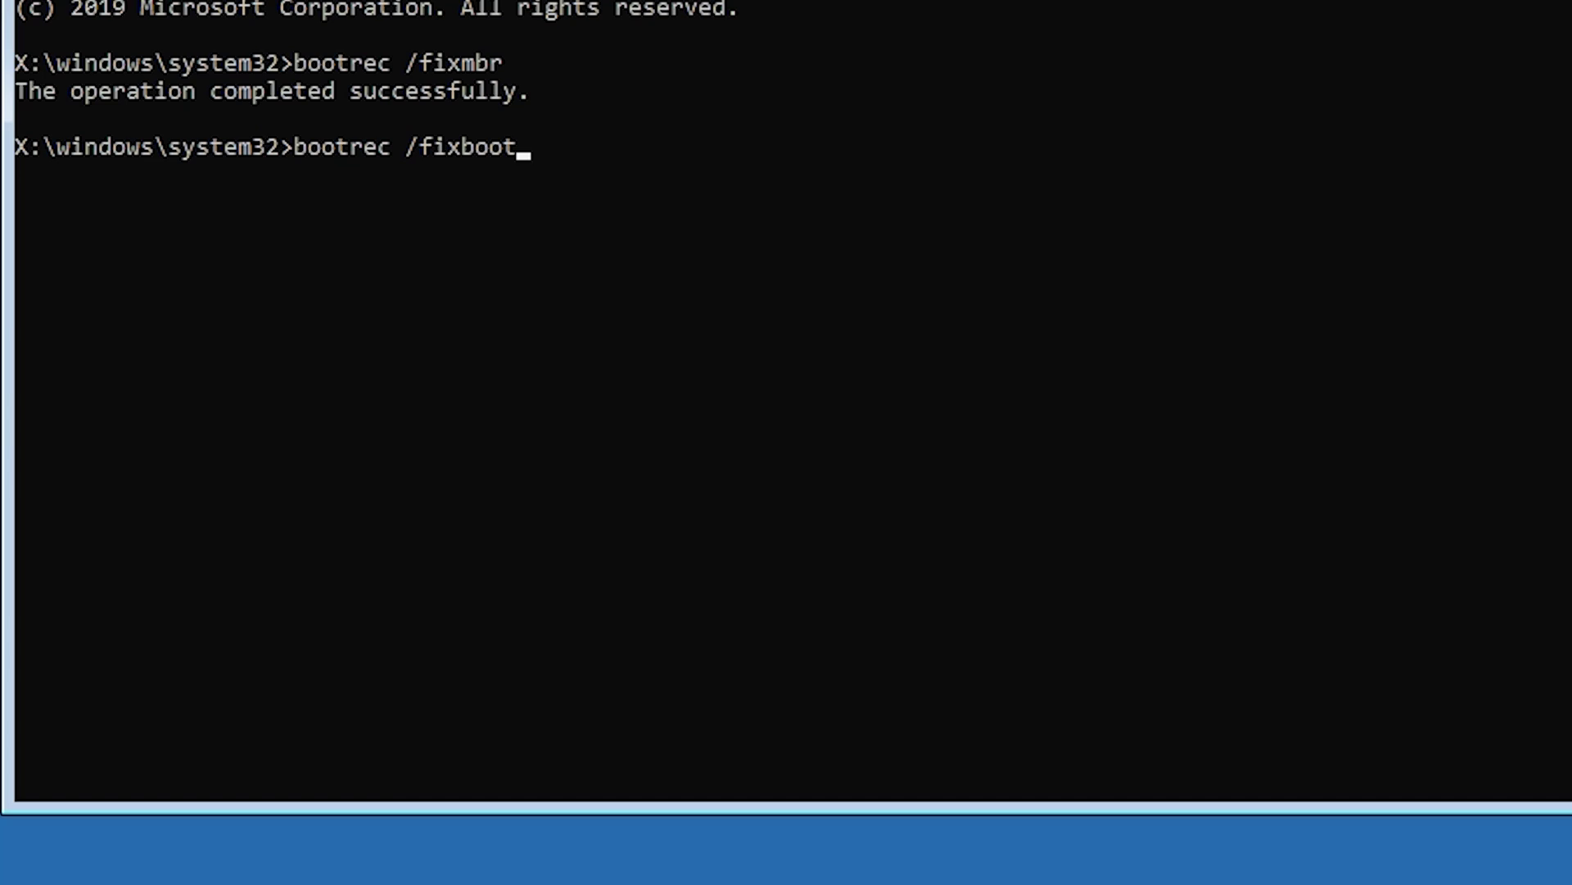
Run bootrec /fixboot, then bootsect /nt60 sys after access is denied.
{"action": "key", "text": "Return"}
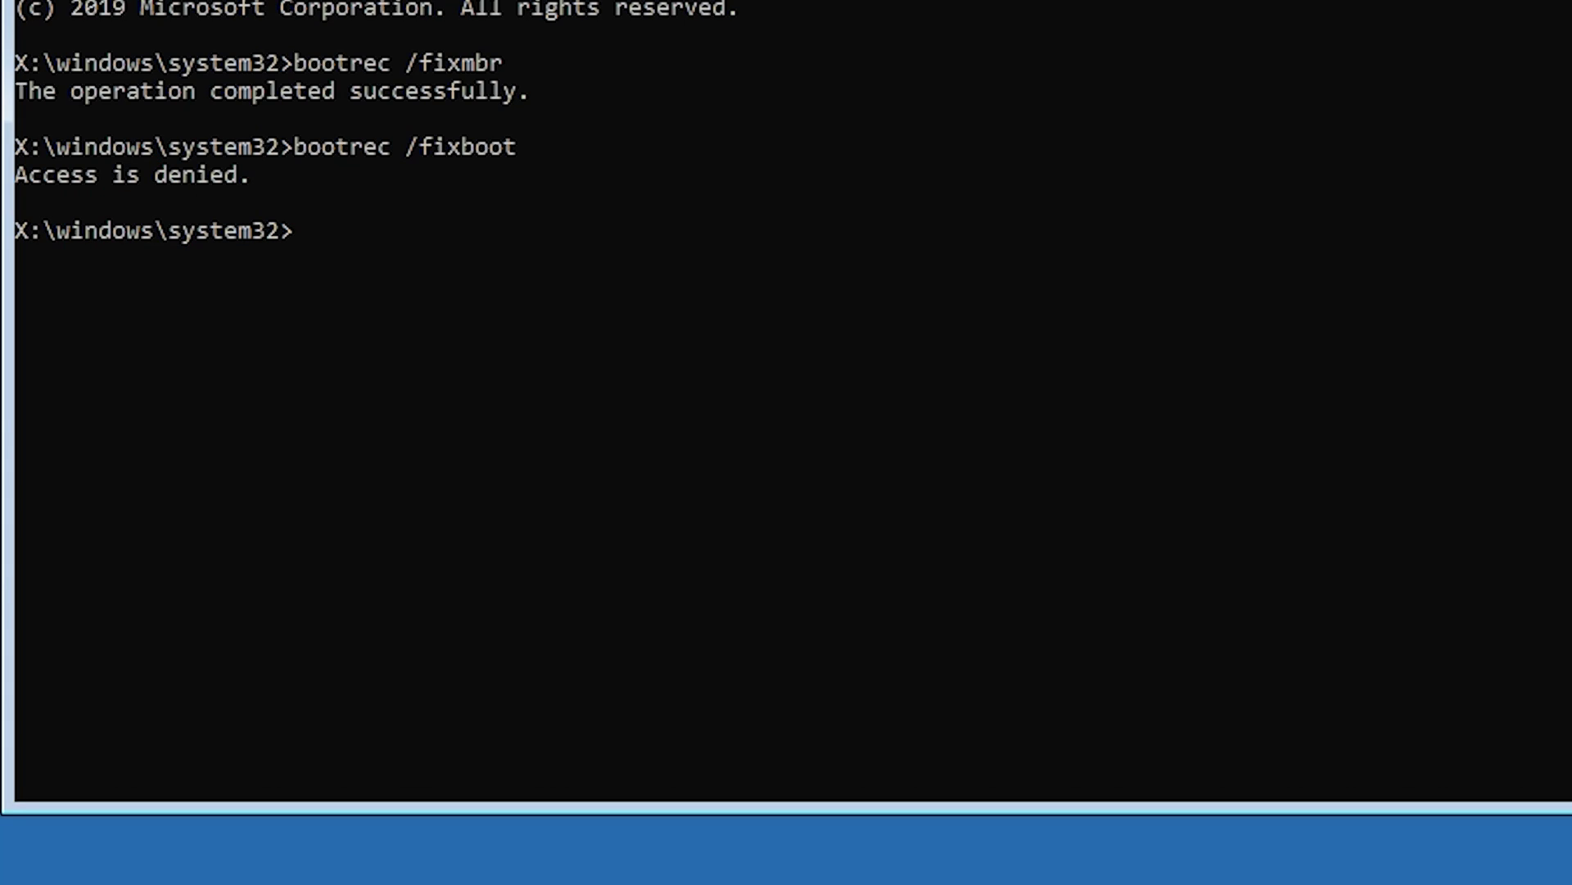
{"action": "type", "text": "boot"}
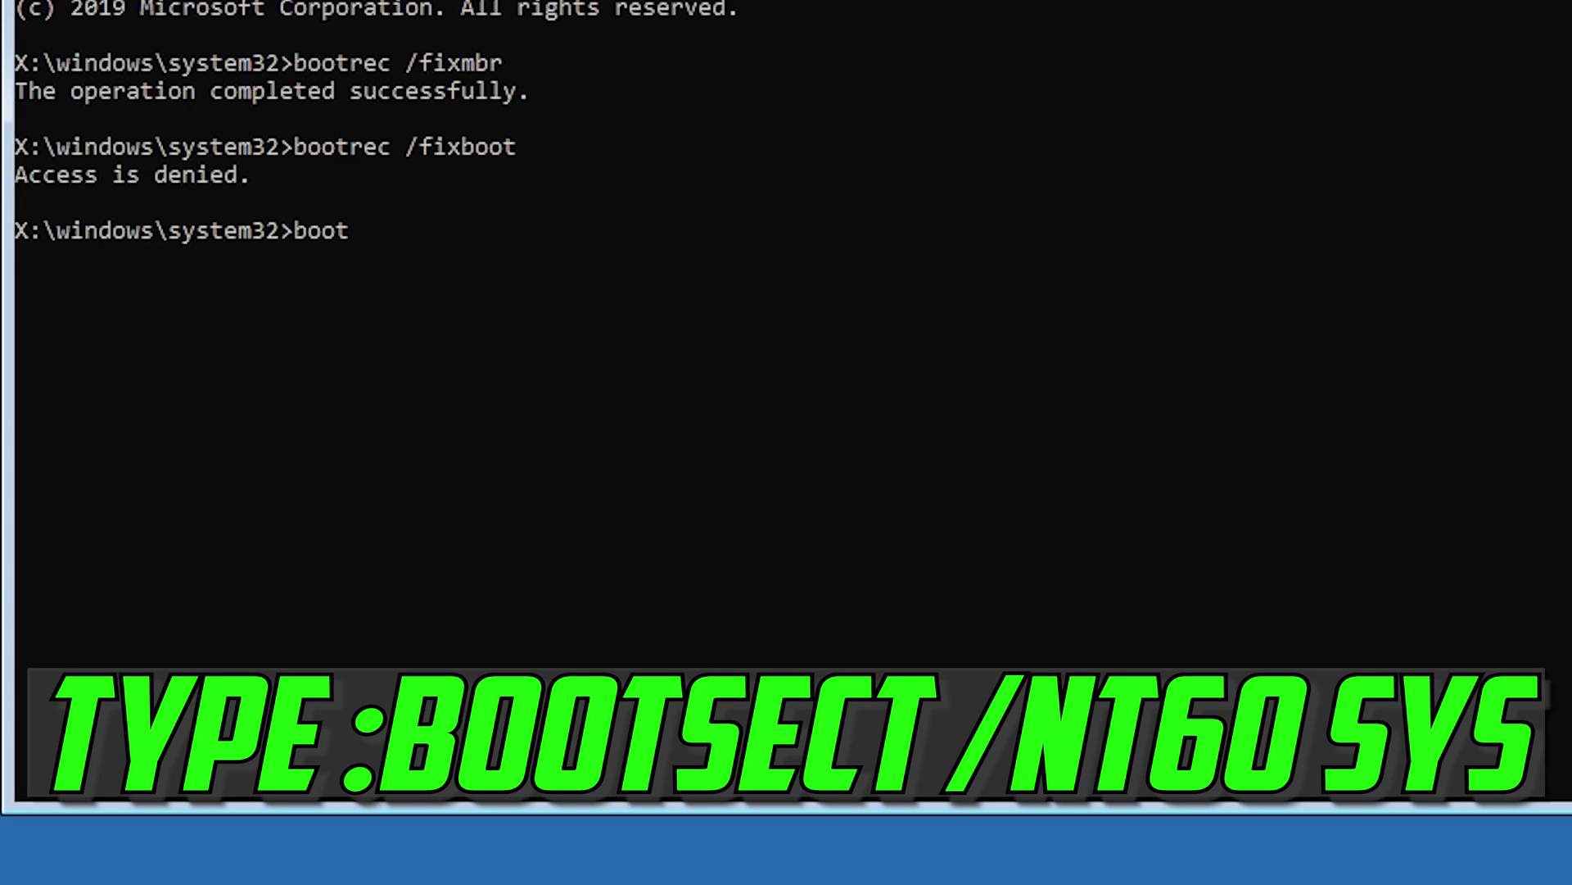
{"action": "type", "text": "sect"}
{"action": "type", "text": " /nt60 sys"}
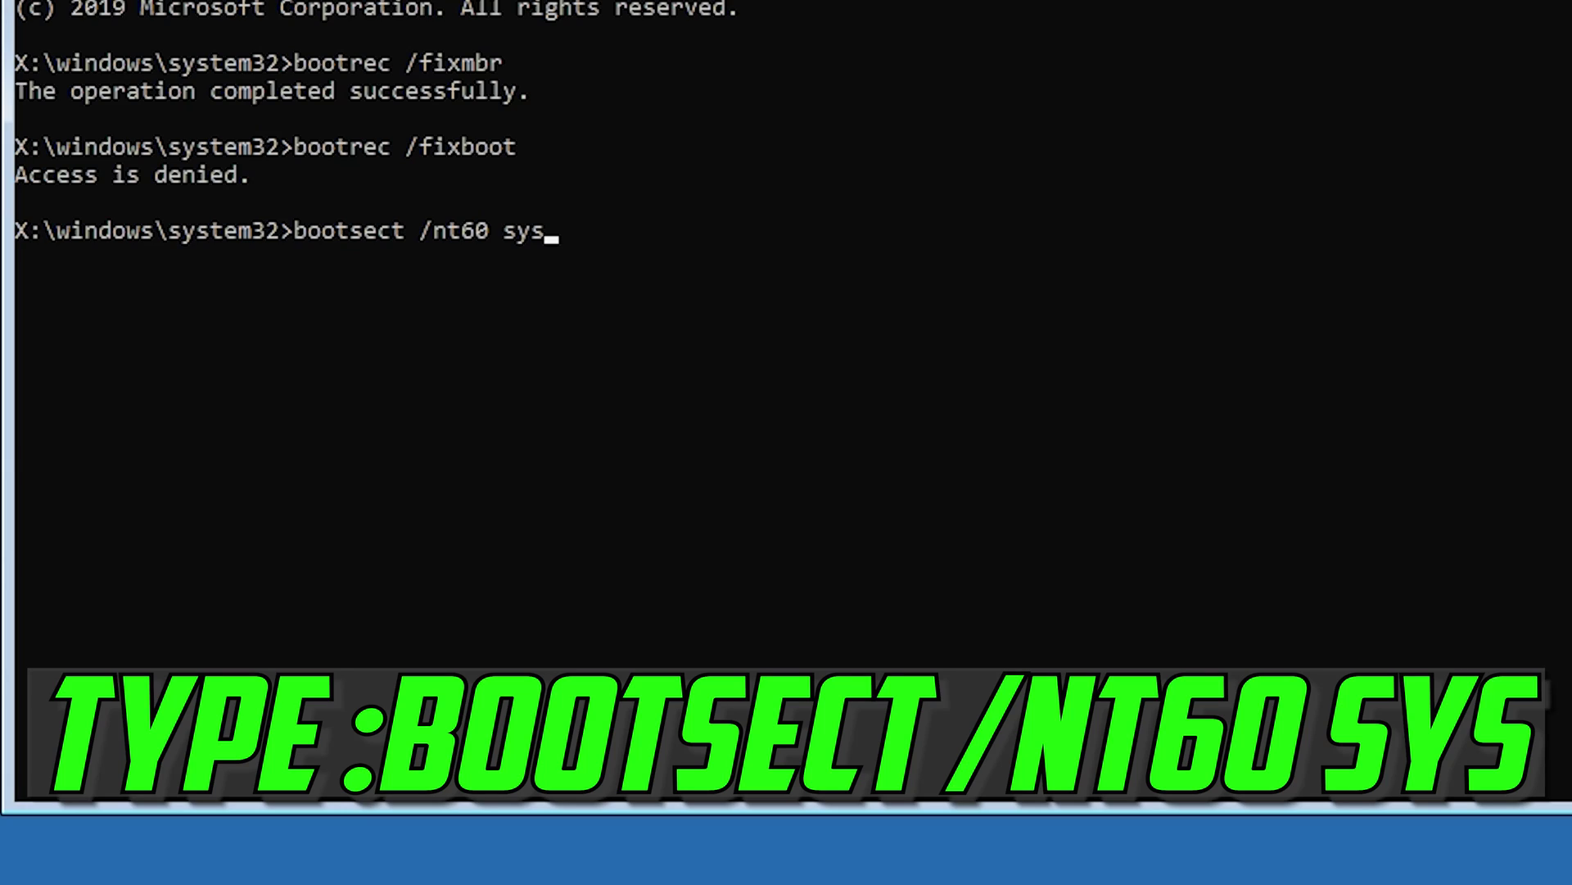
{"action": "key", "text": "Return"}
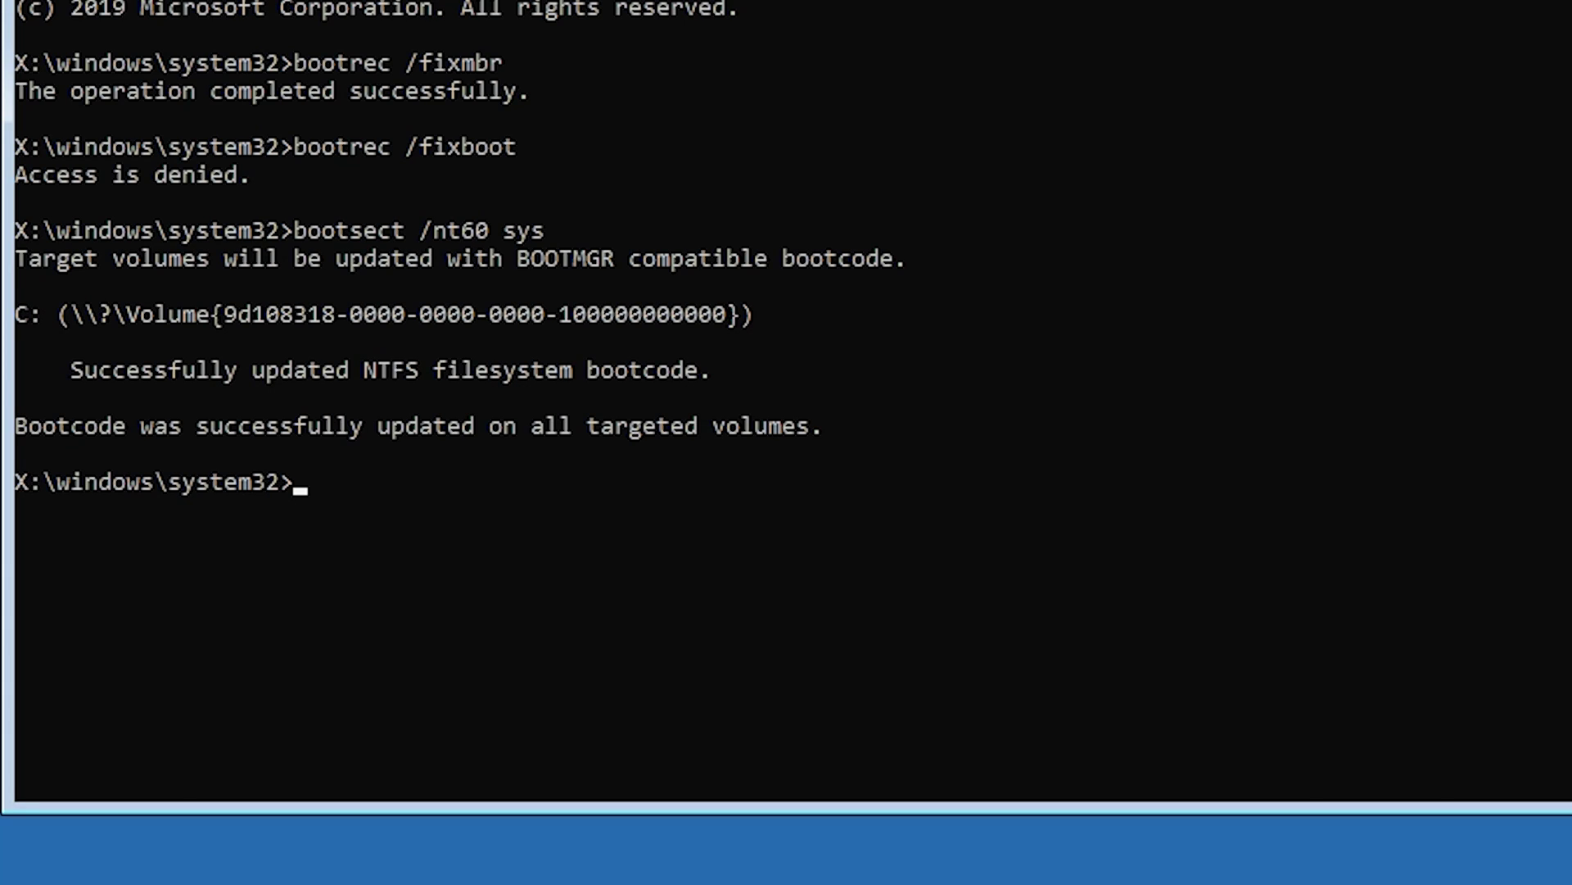
{"action": "type", "text": "boot"}
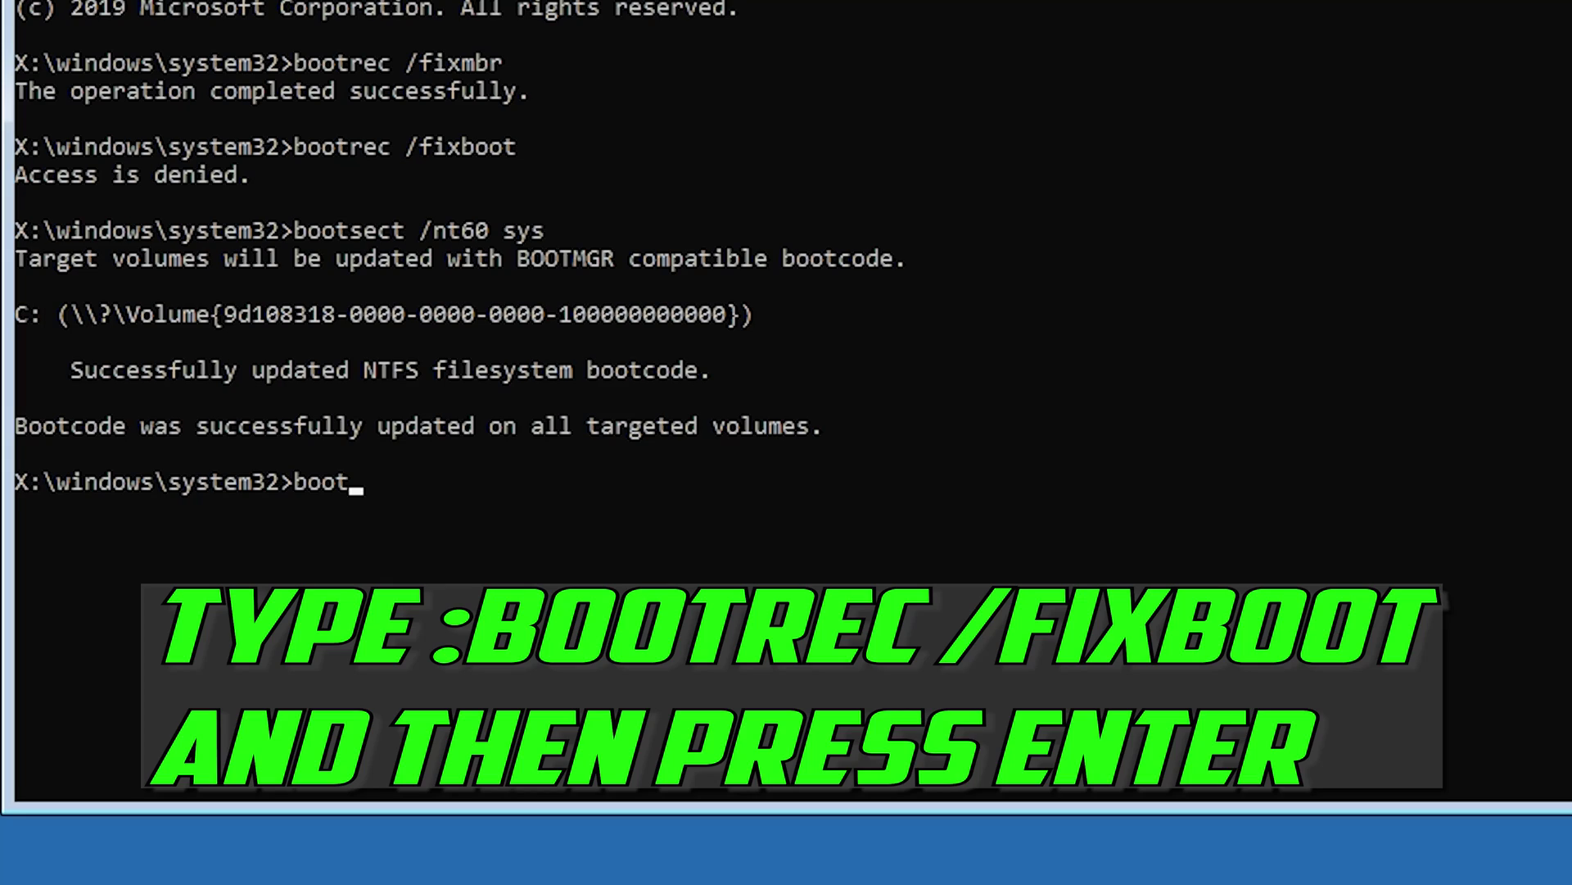
{"action": "type", "text": "rec /"}
{"action": "type", "text": "fixboot"}
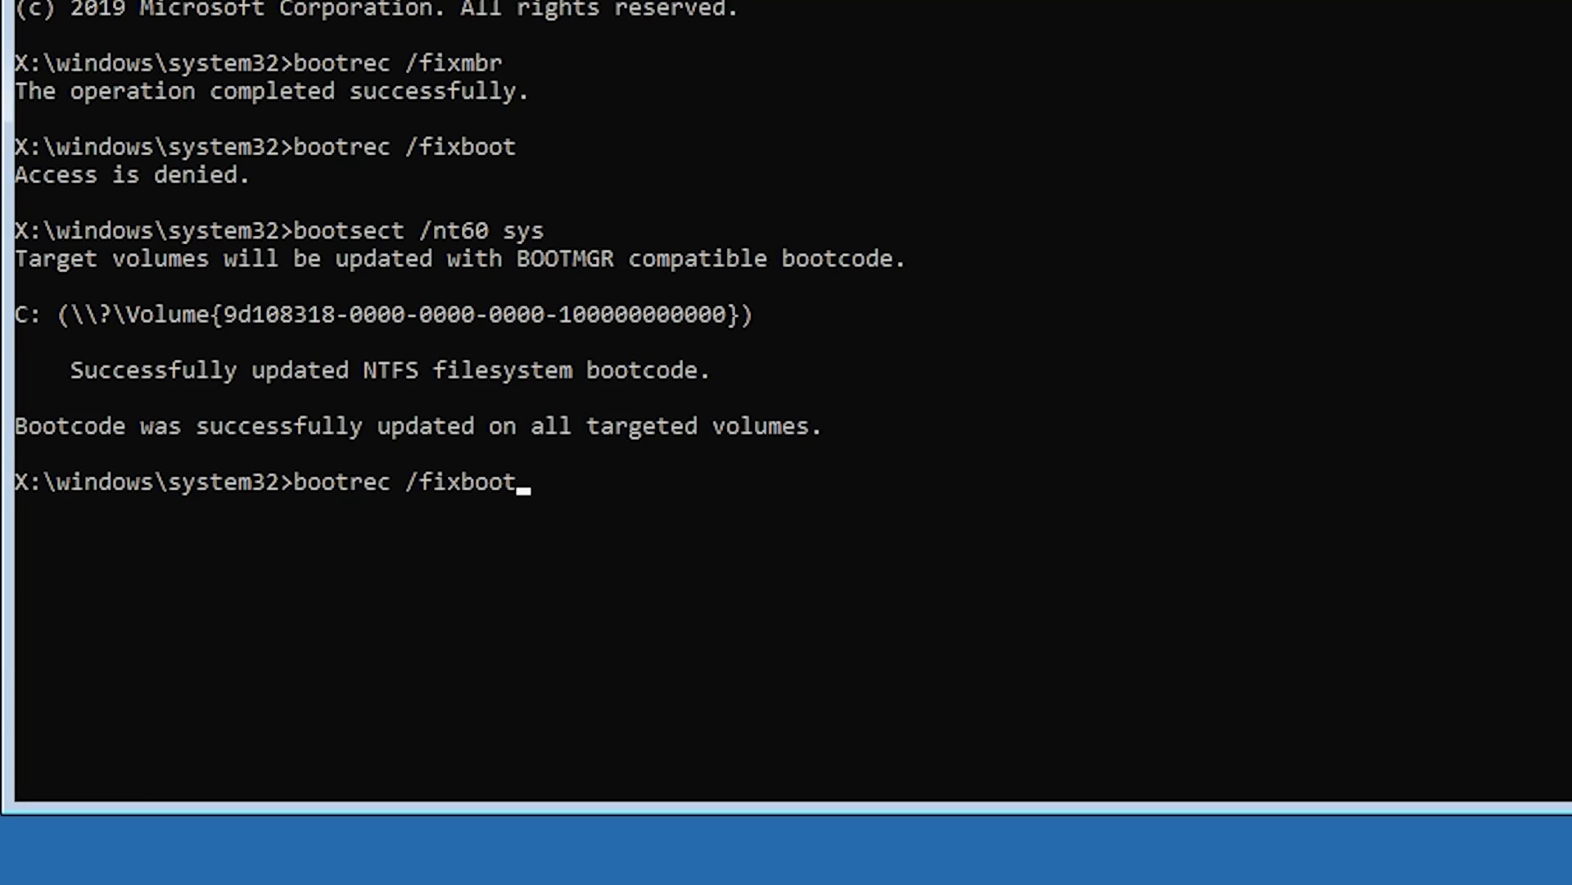
Rerun bootrec /fixboot successfully, then export the boot configuration to c:\bcdbackup.
{"action": "key", "text": "Return"}
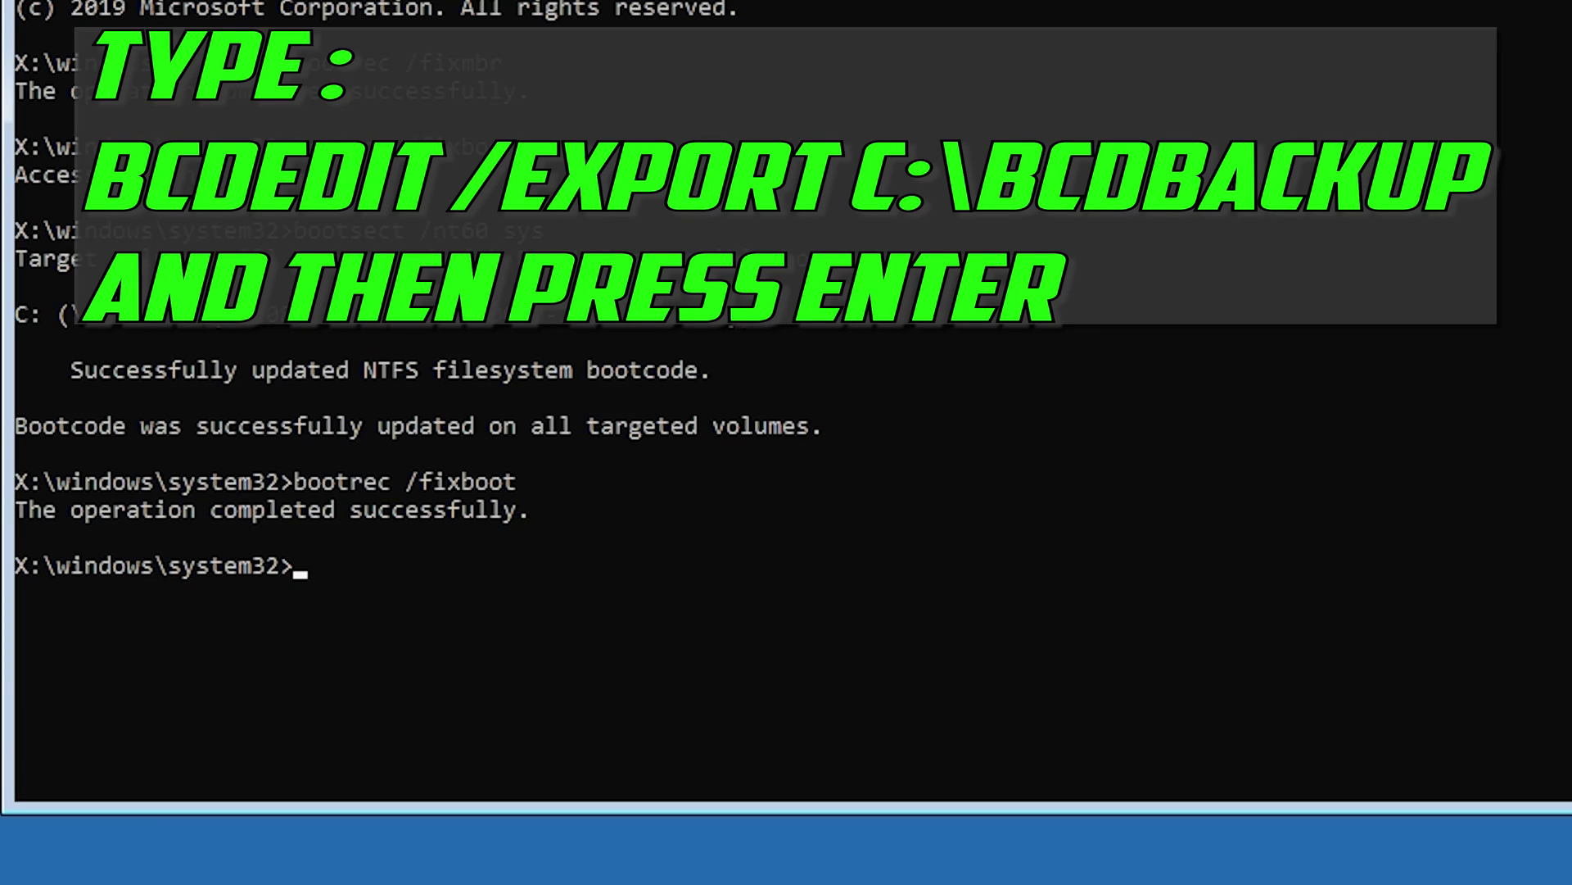
{"action": "type", "text": "bcdedi"}
{"action": "type", "text": "t /"}
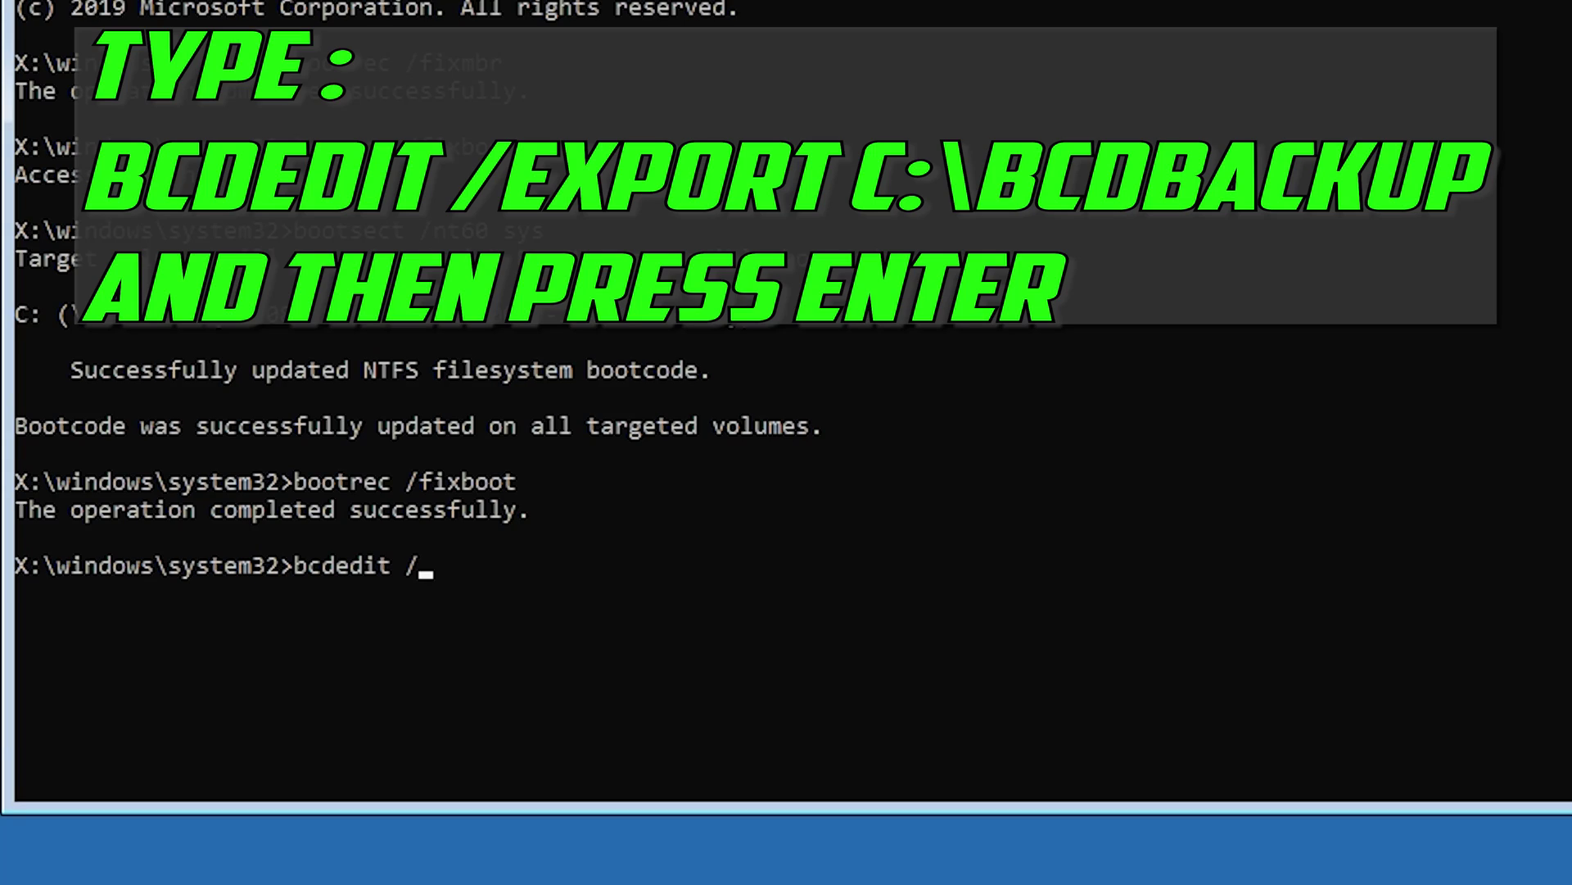
{"action": "type", "text": "export c"}
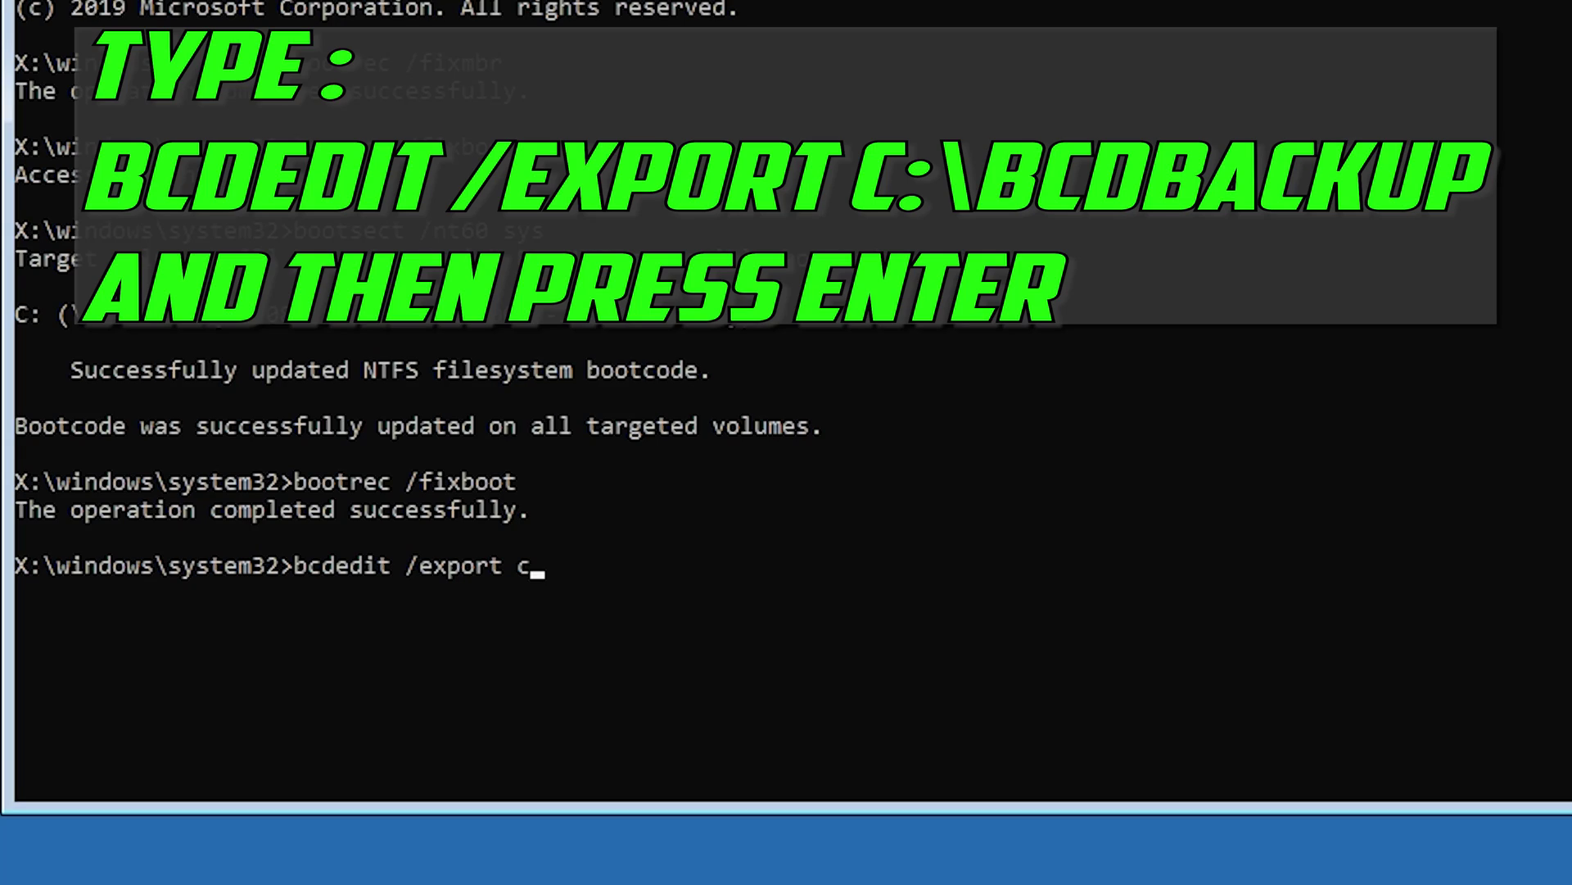
{"action": "type", "text": ":\\"}
{"action": "type", "text": "bcdba"}
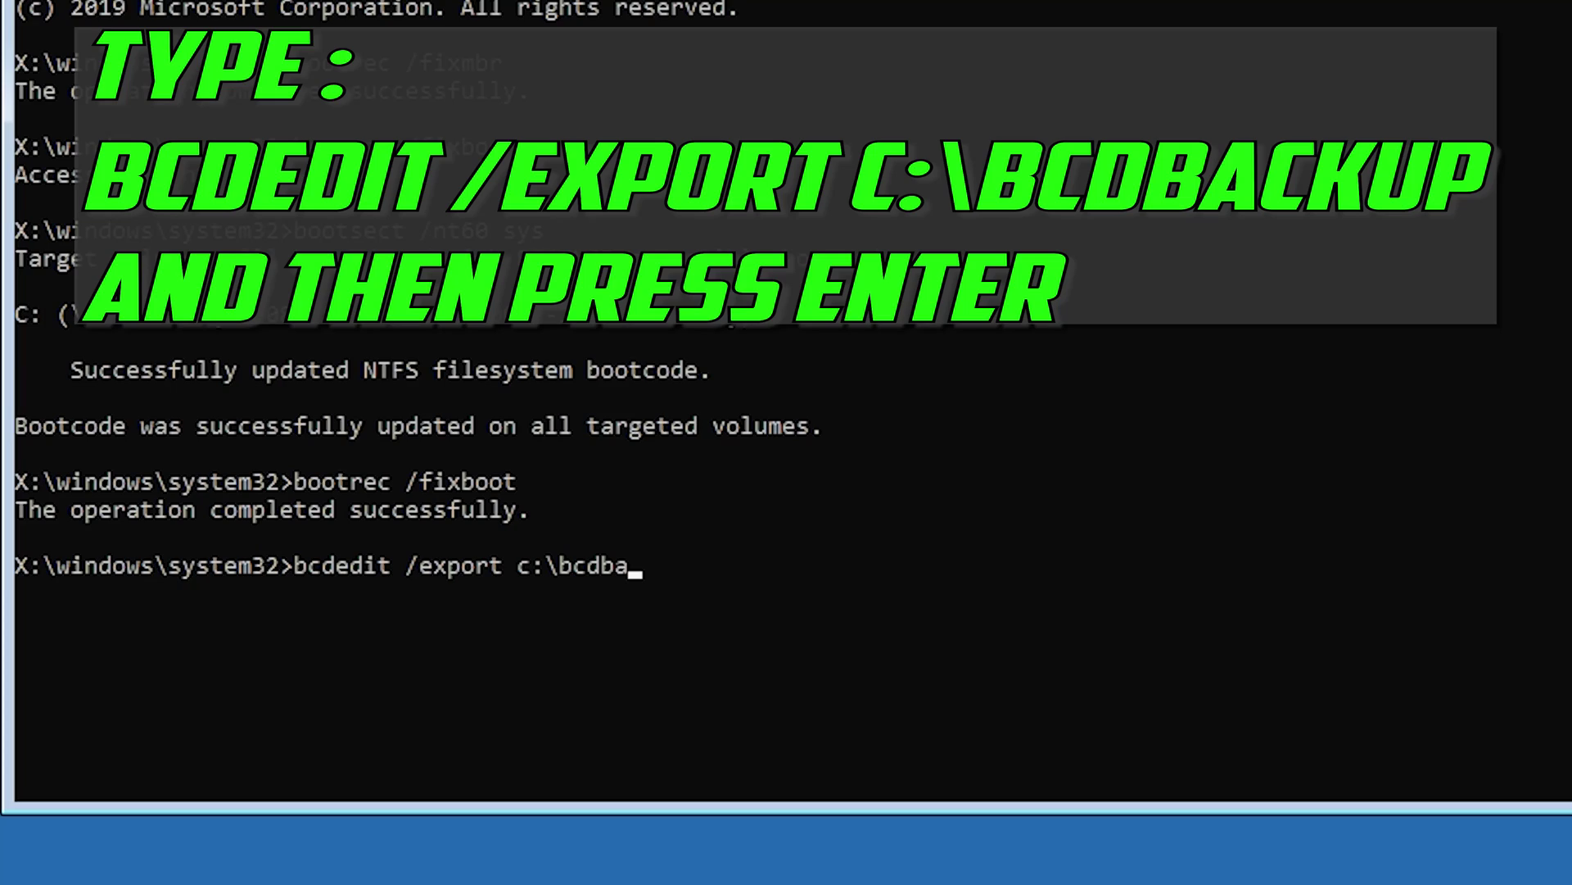
{"action": "type", "text": "ckup"}
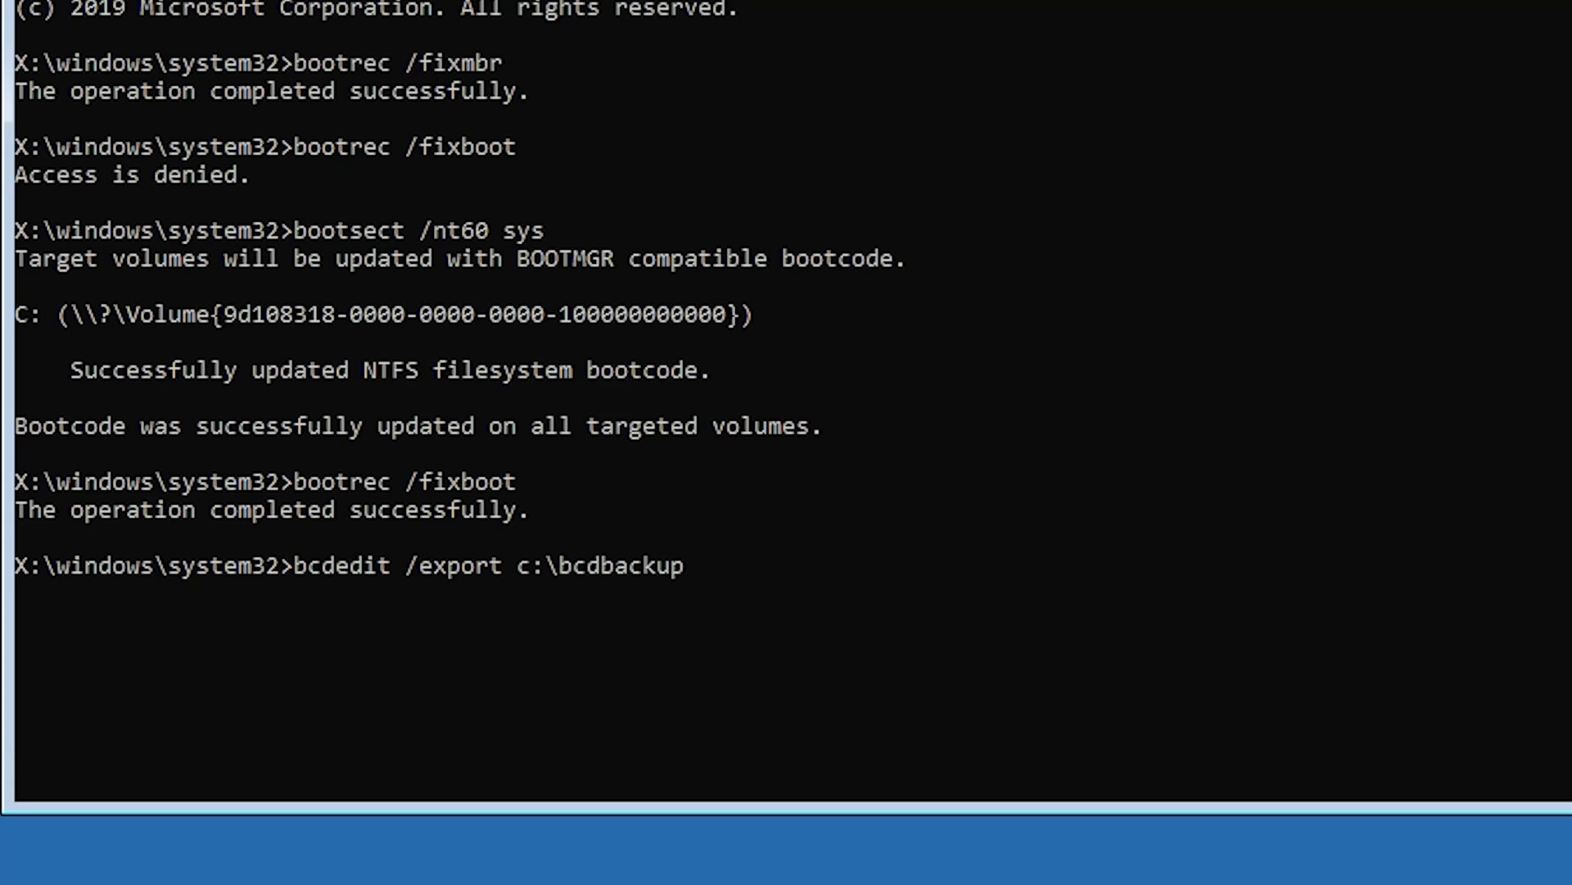
{"action": "key", "text": "Return"}
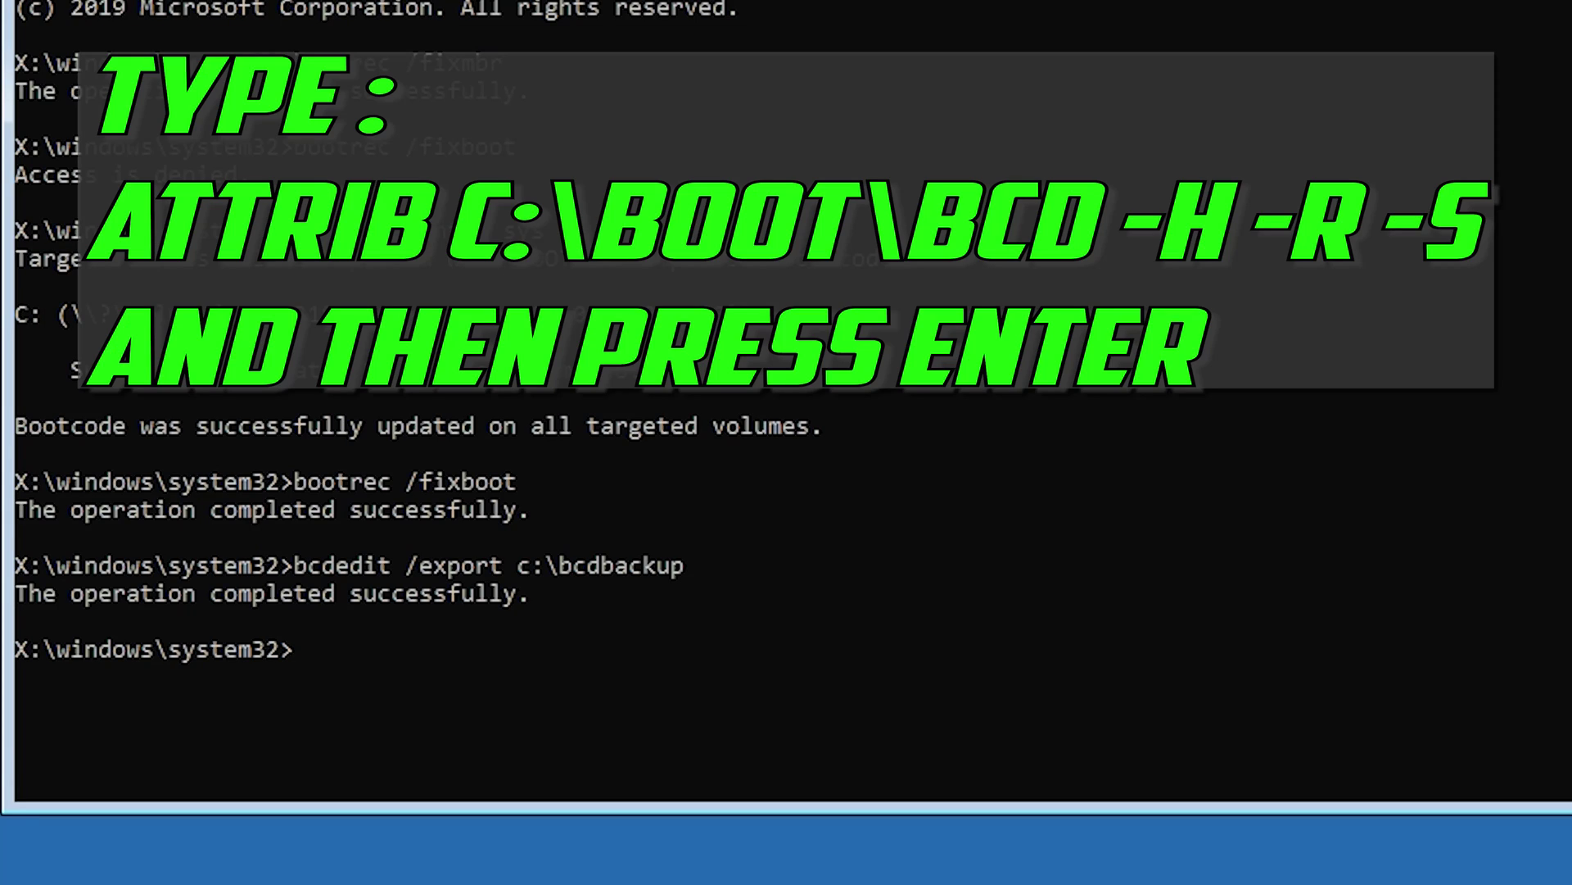
{"action": "type", "text": "a"}
{"action": "type", "text": "ttrib"}
{"action": "type", "text": " c:"}
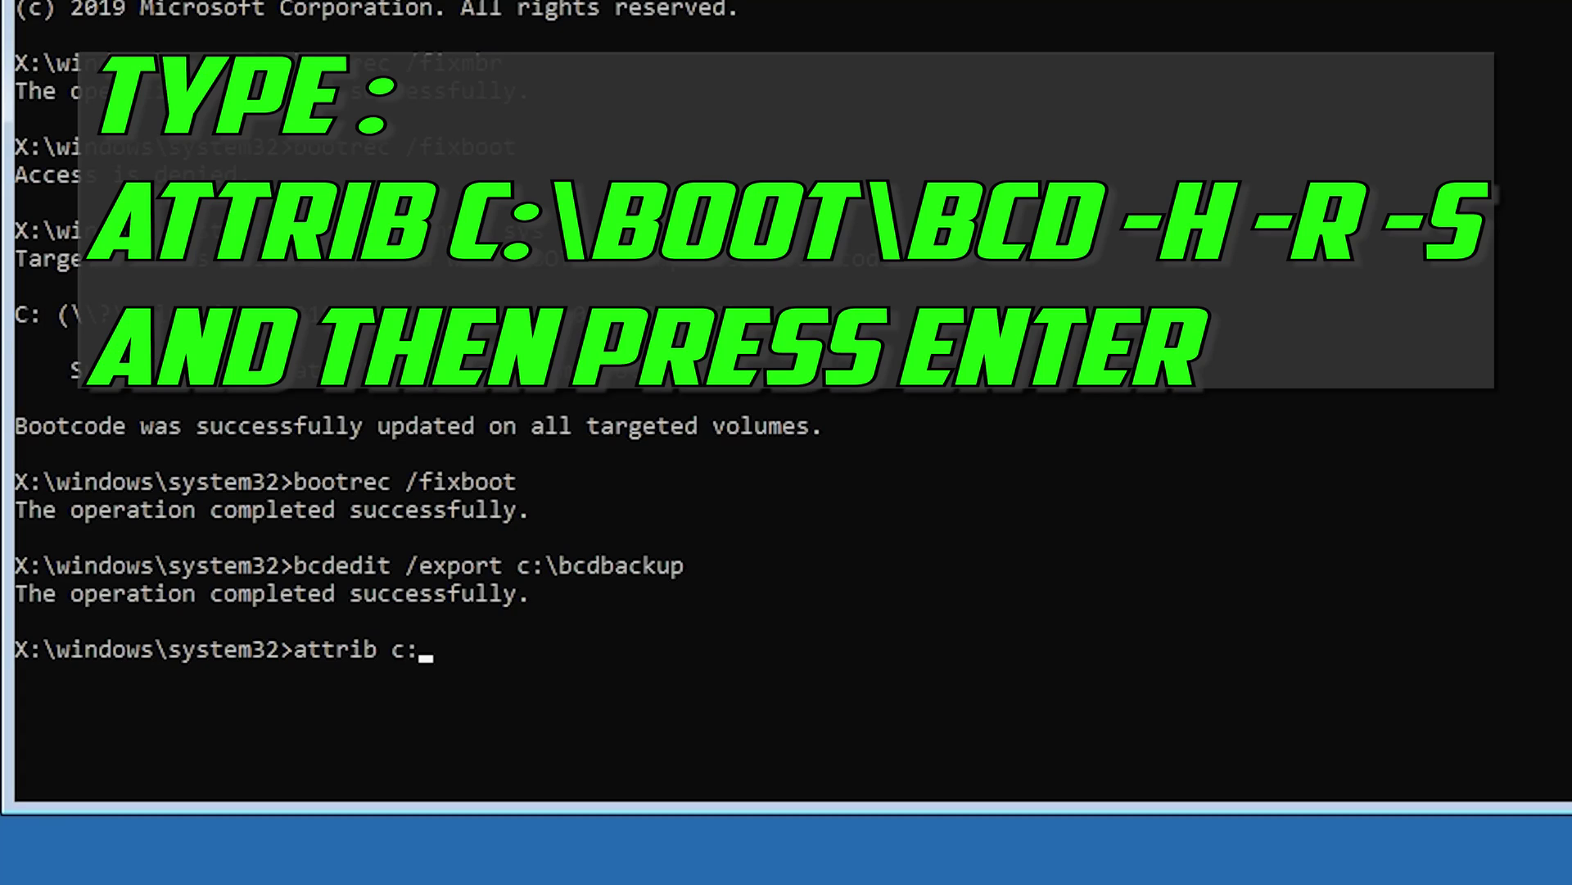
{"action": "type", "text": "\\"}
{"action": "type", "text": "boot"}
{"action": "type", "text": "\\bc"}
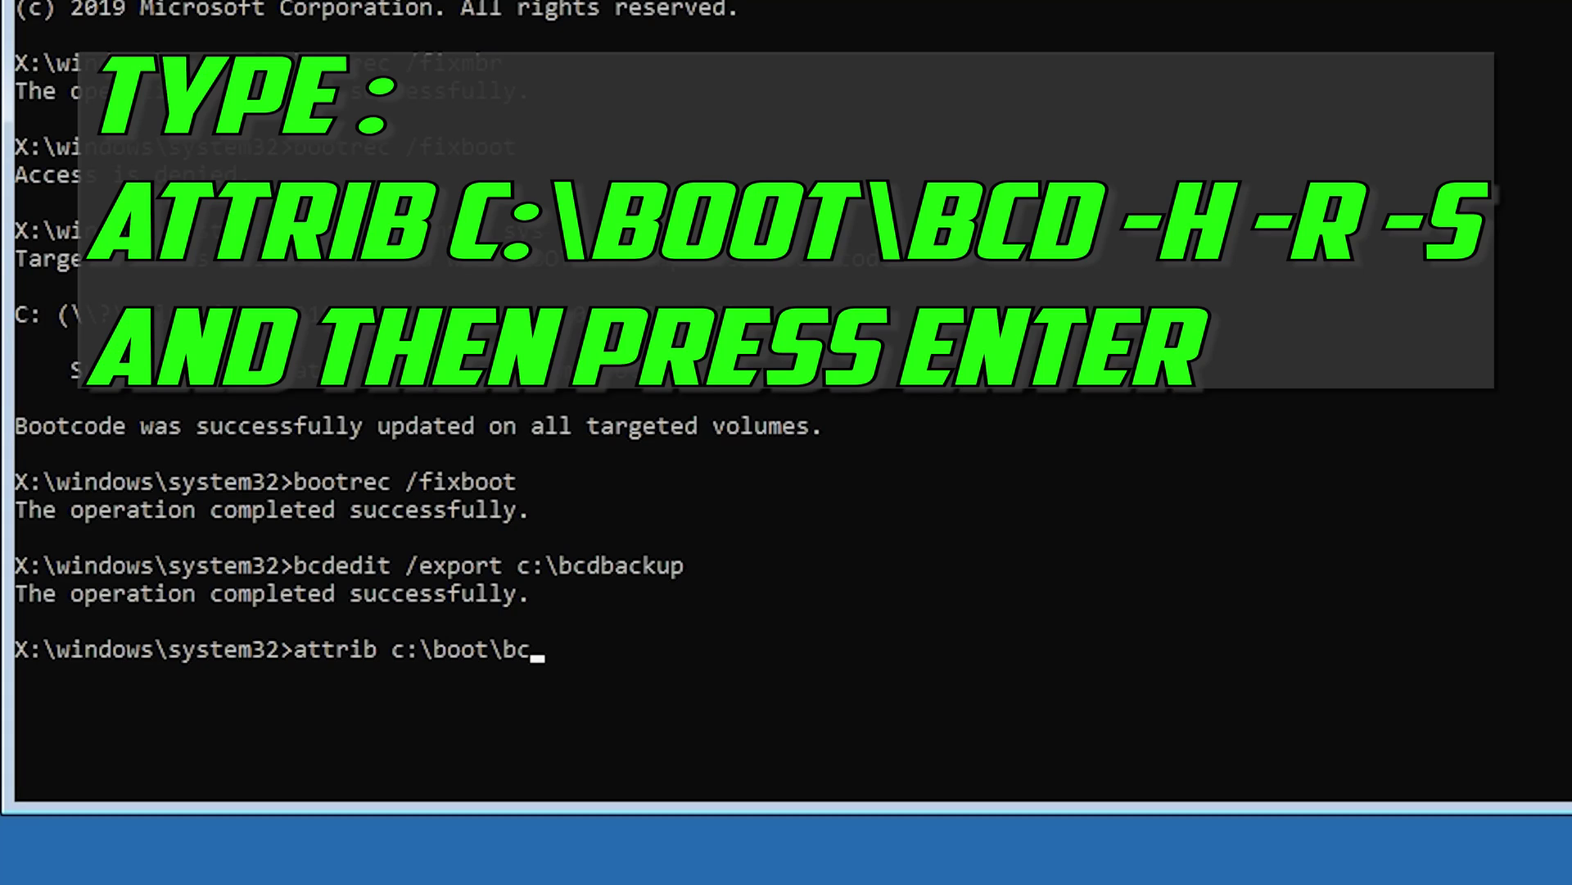
{"action": "type", "text": "d"}
{"action": "type", "text": " -h -"}
{"action": "type", "text": "r -"}
{"action": "type", "text": "s"}
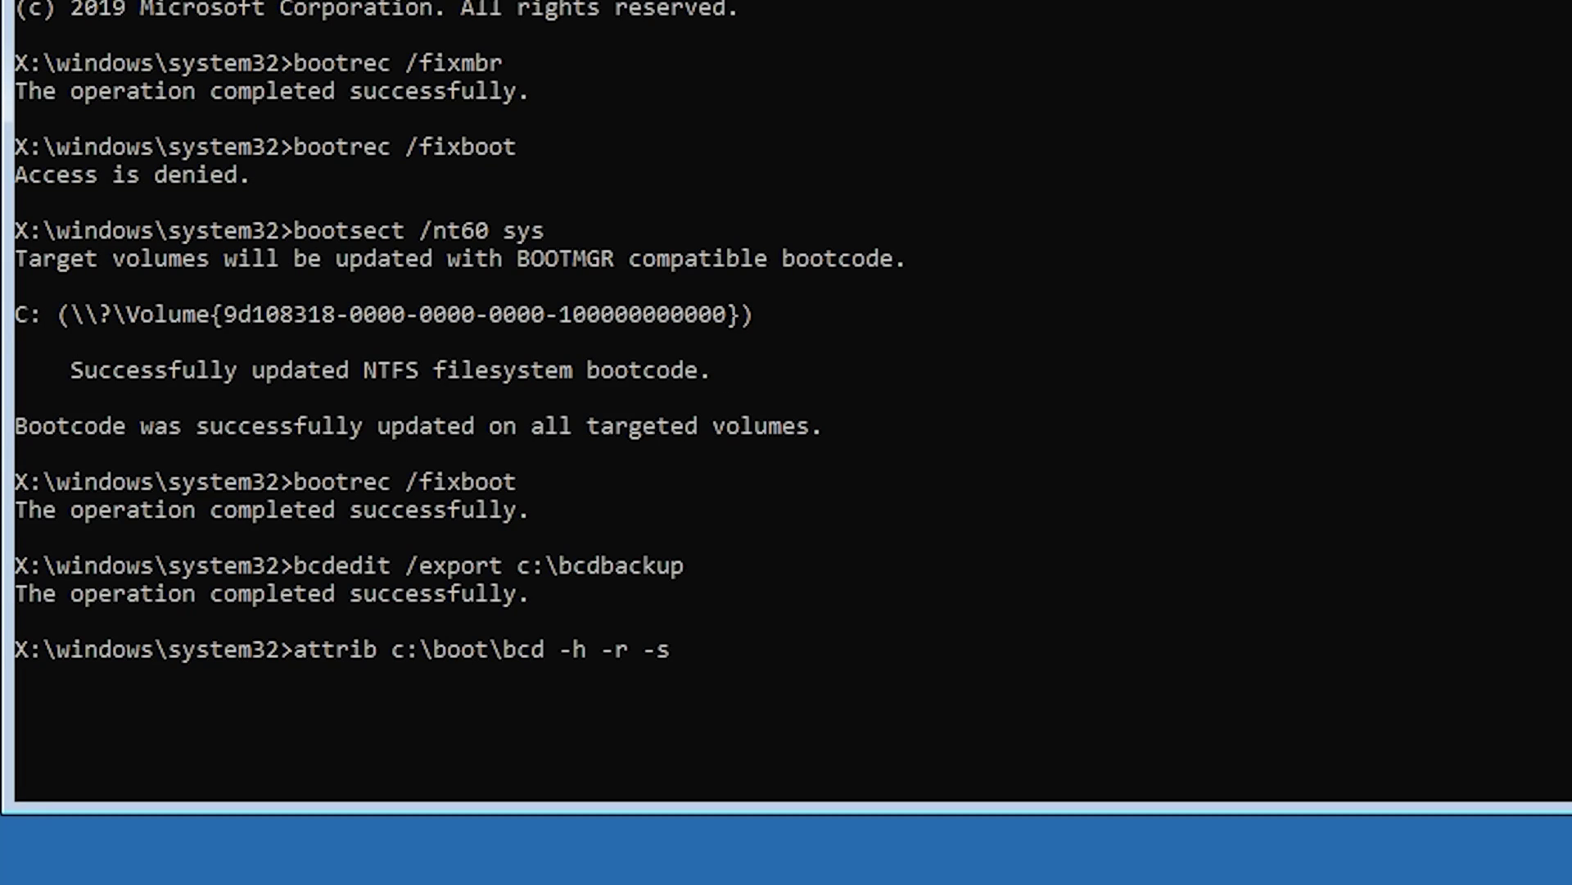
Run attrib c:\boot\bcd -h -r -s on the BCD file.
{"action": "key", "text": "Return"}
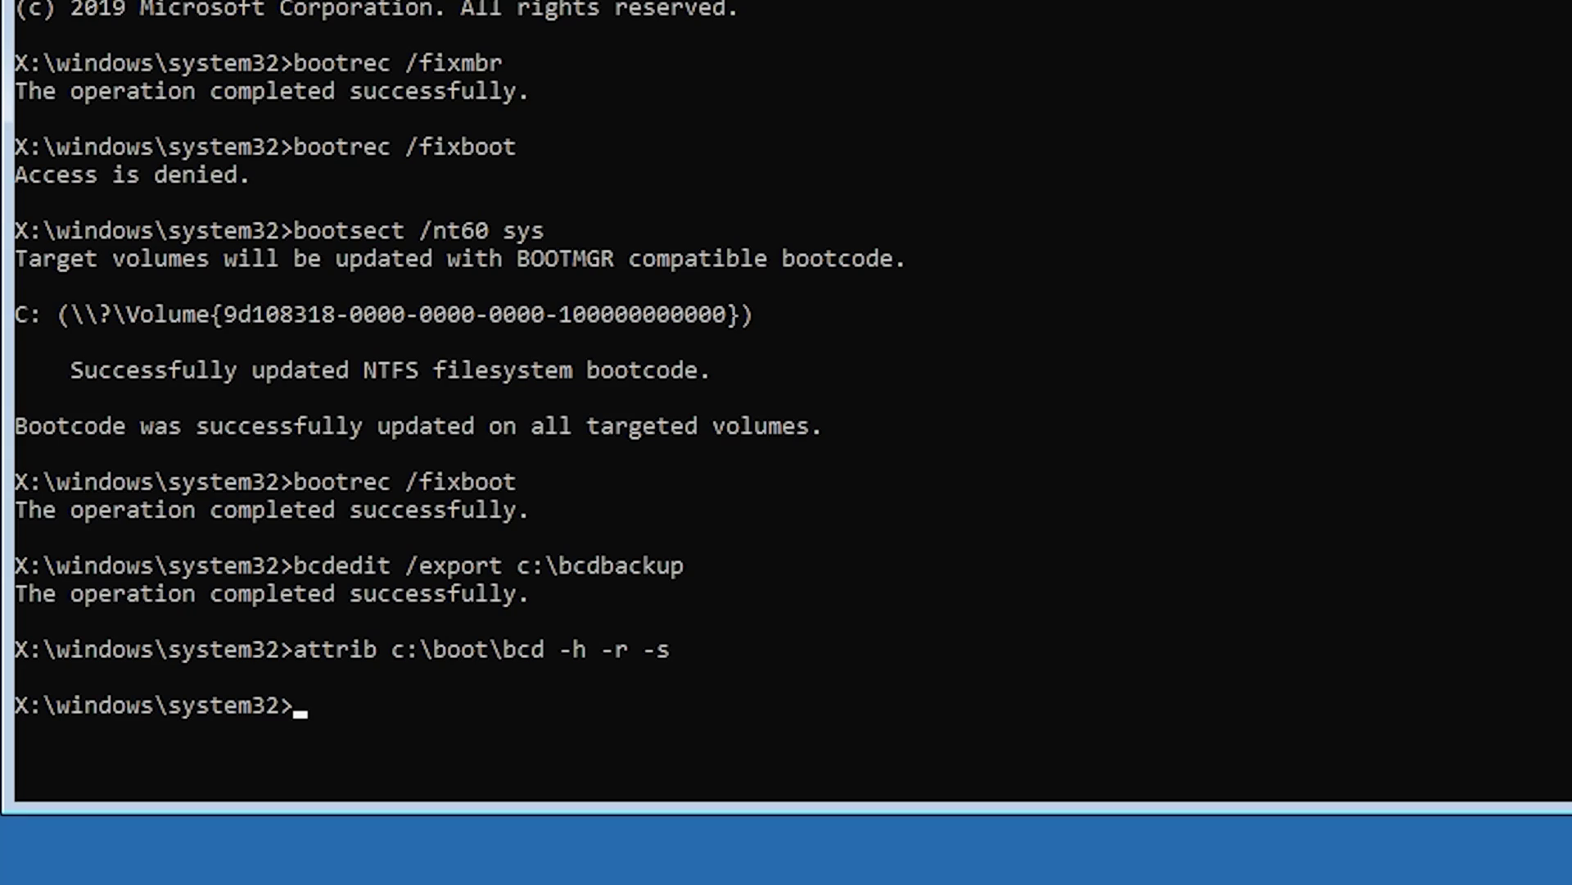
{"action": "type", "text": "ren "}
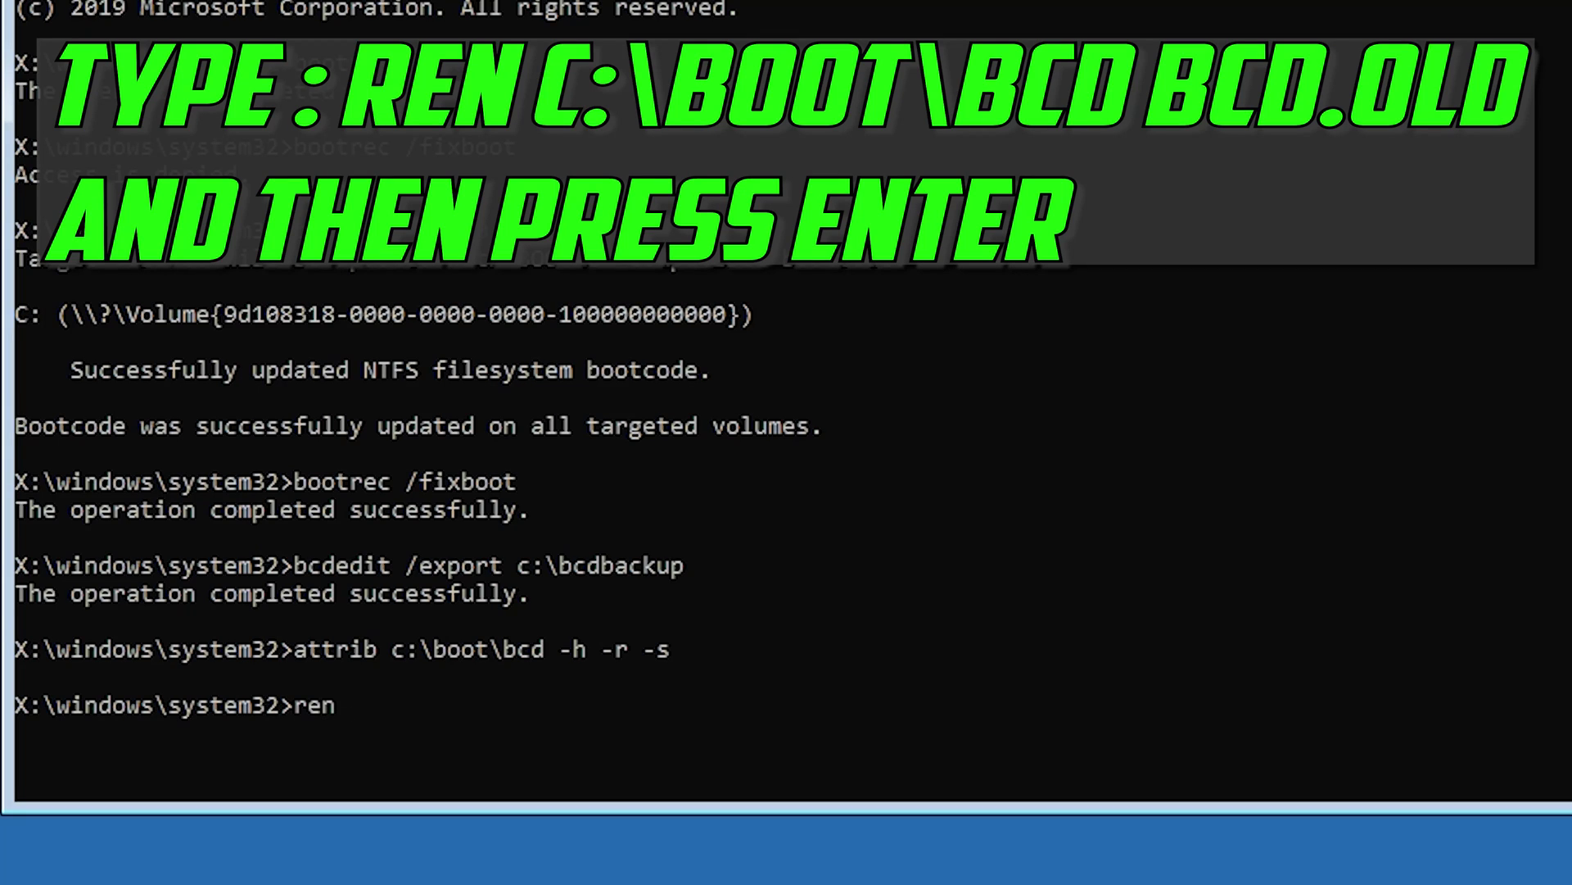
{"action": "type", "text": "c:\\"}
{"action": "type", "text": "boot"}
{"action": "type", "text": "\\b"}
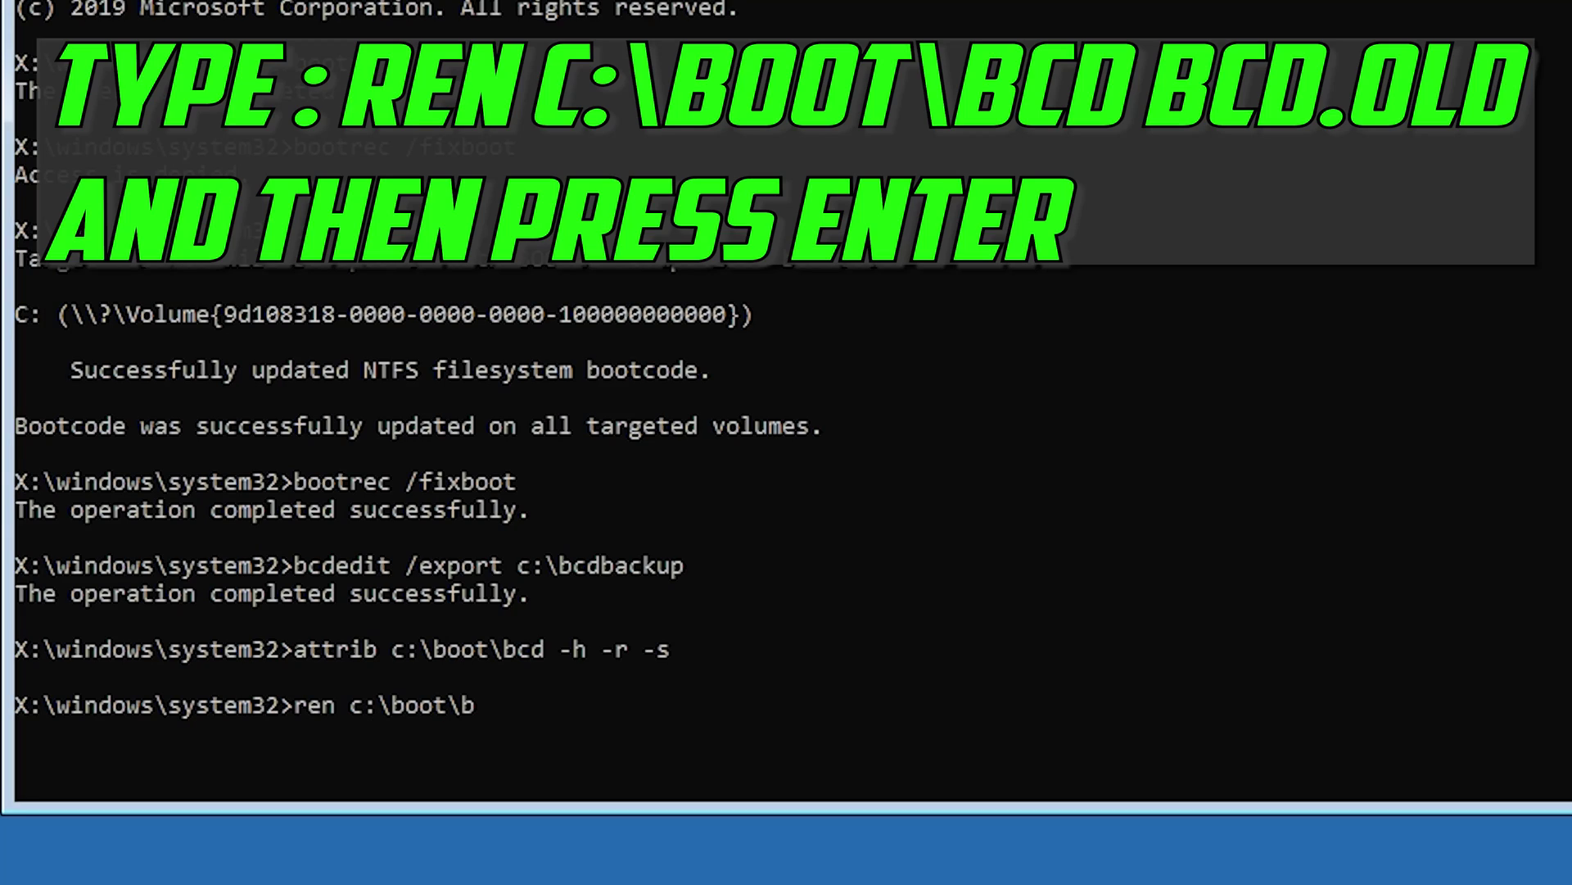
{"action": "type", "text": "cd"}
{"action": "type", "text": " bcd."}
{"action": "type", "text": "old"}
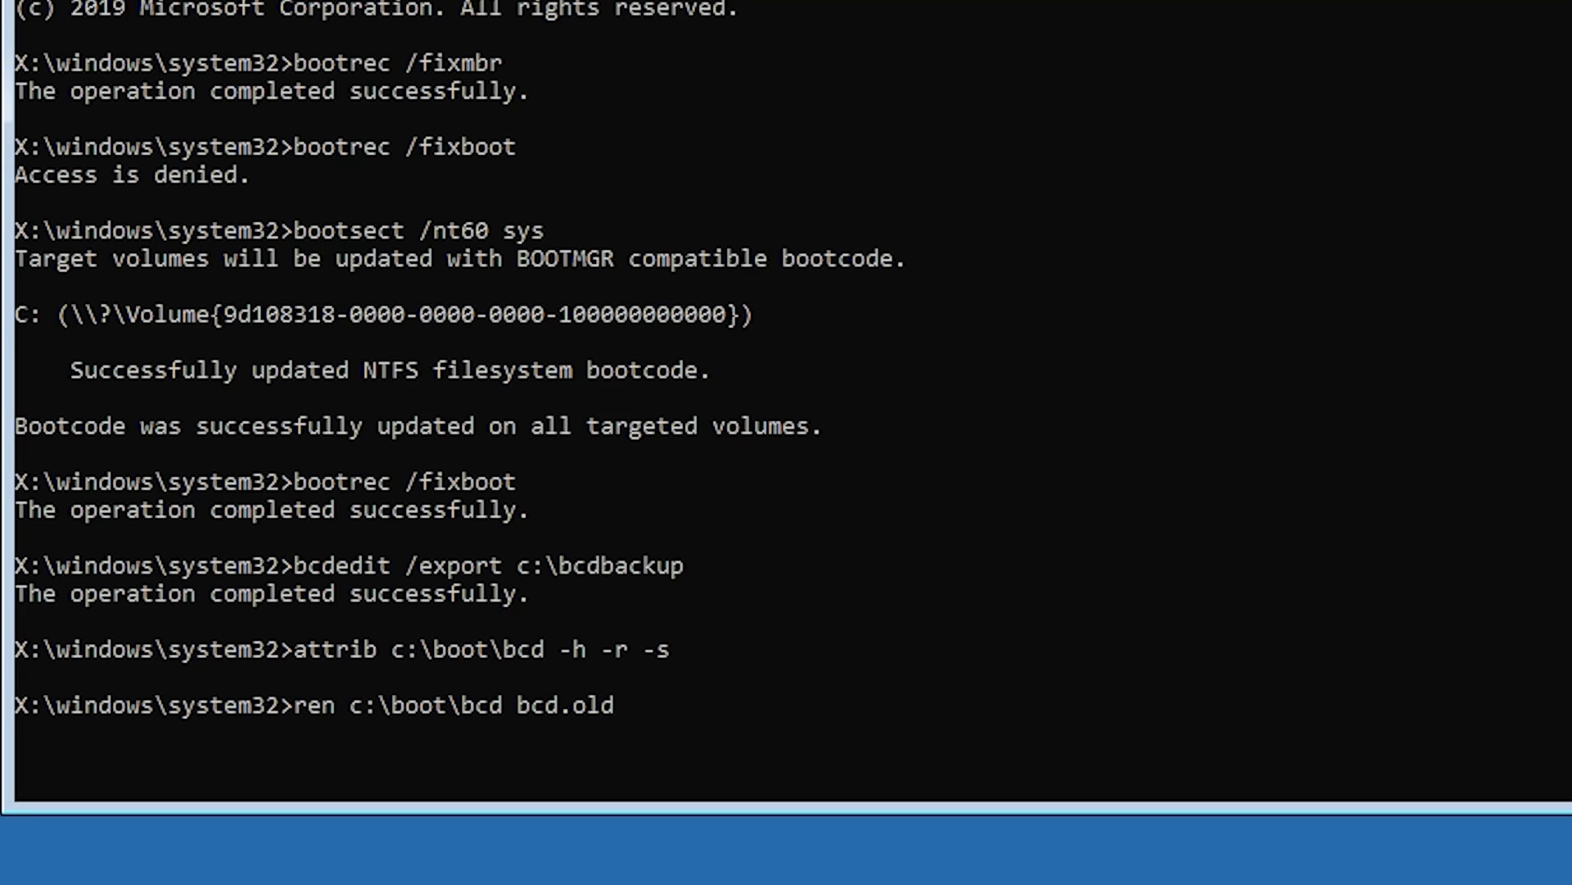
Run ren c:\boot\bcd bcd.old at the prompt.
{"action": "key", "text": "Return"}
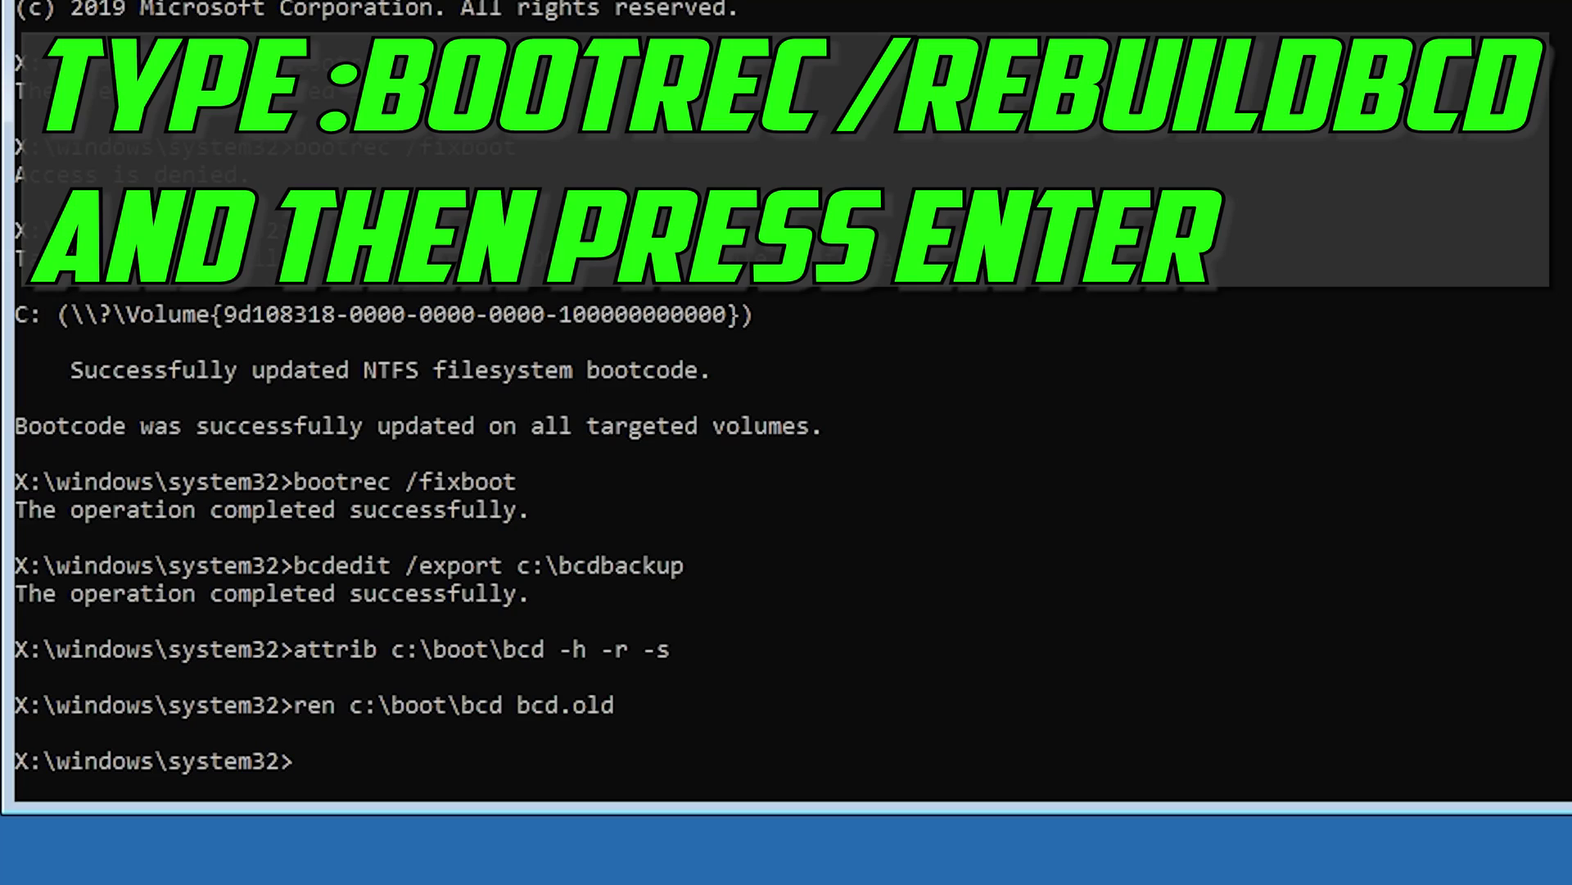
{"action": "type", "text": "boo"}
{"action": "type", "text": "tre"}
{"action": "type", "text": "c /"}
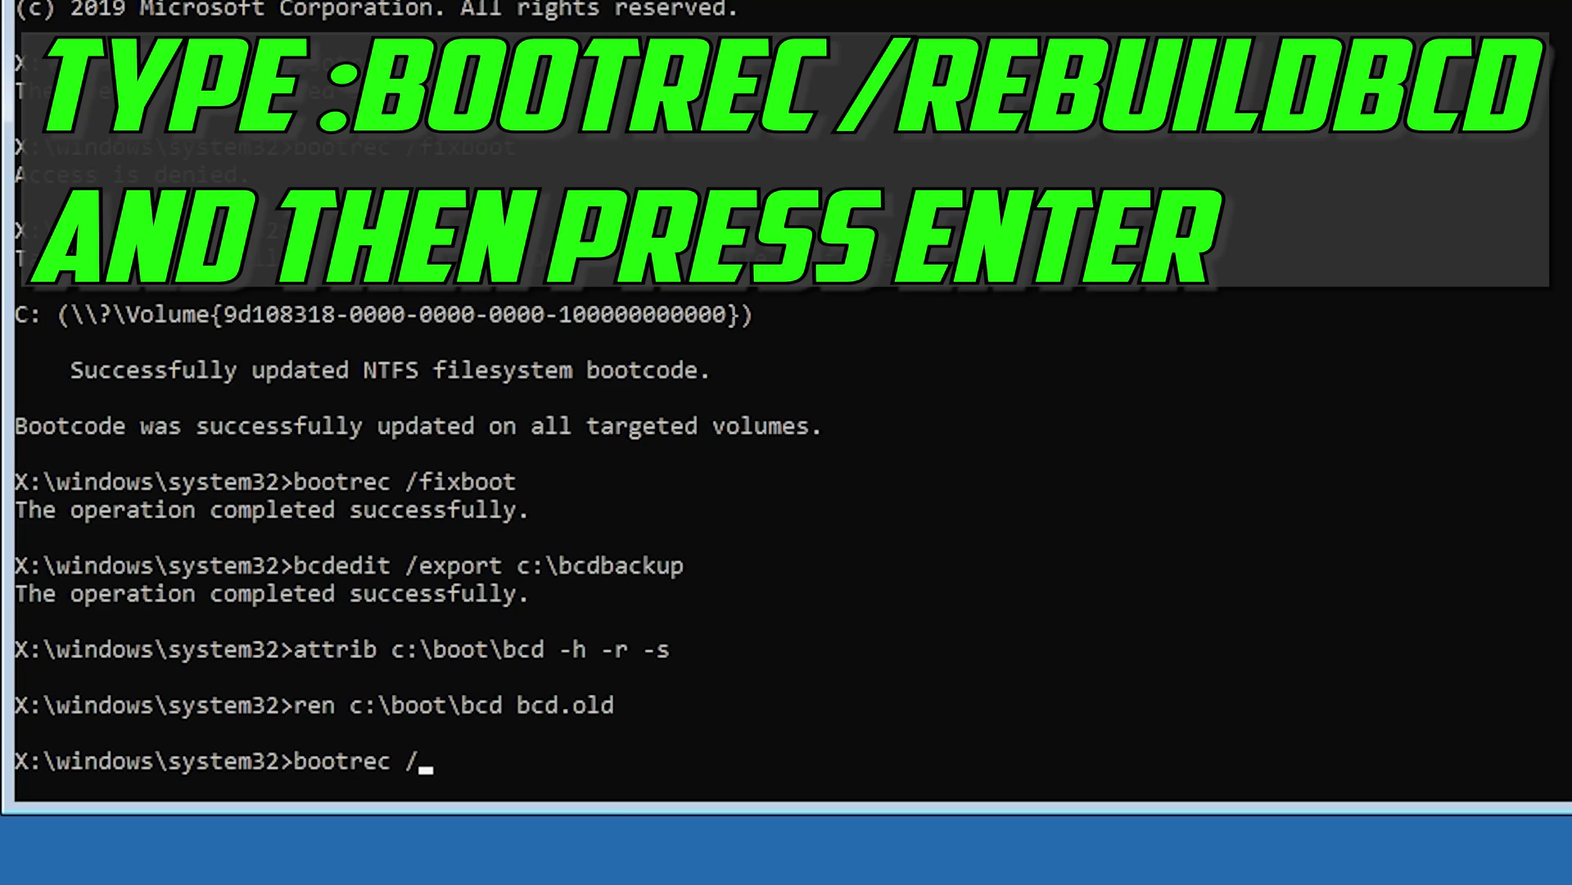
{"action": "type", "text": "rebu"}
{"action": "type", "text": "ildbcd"}
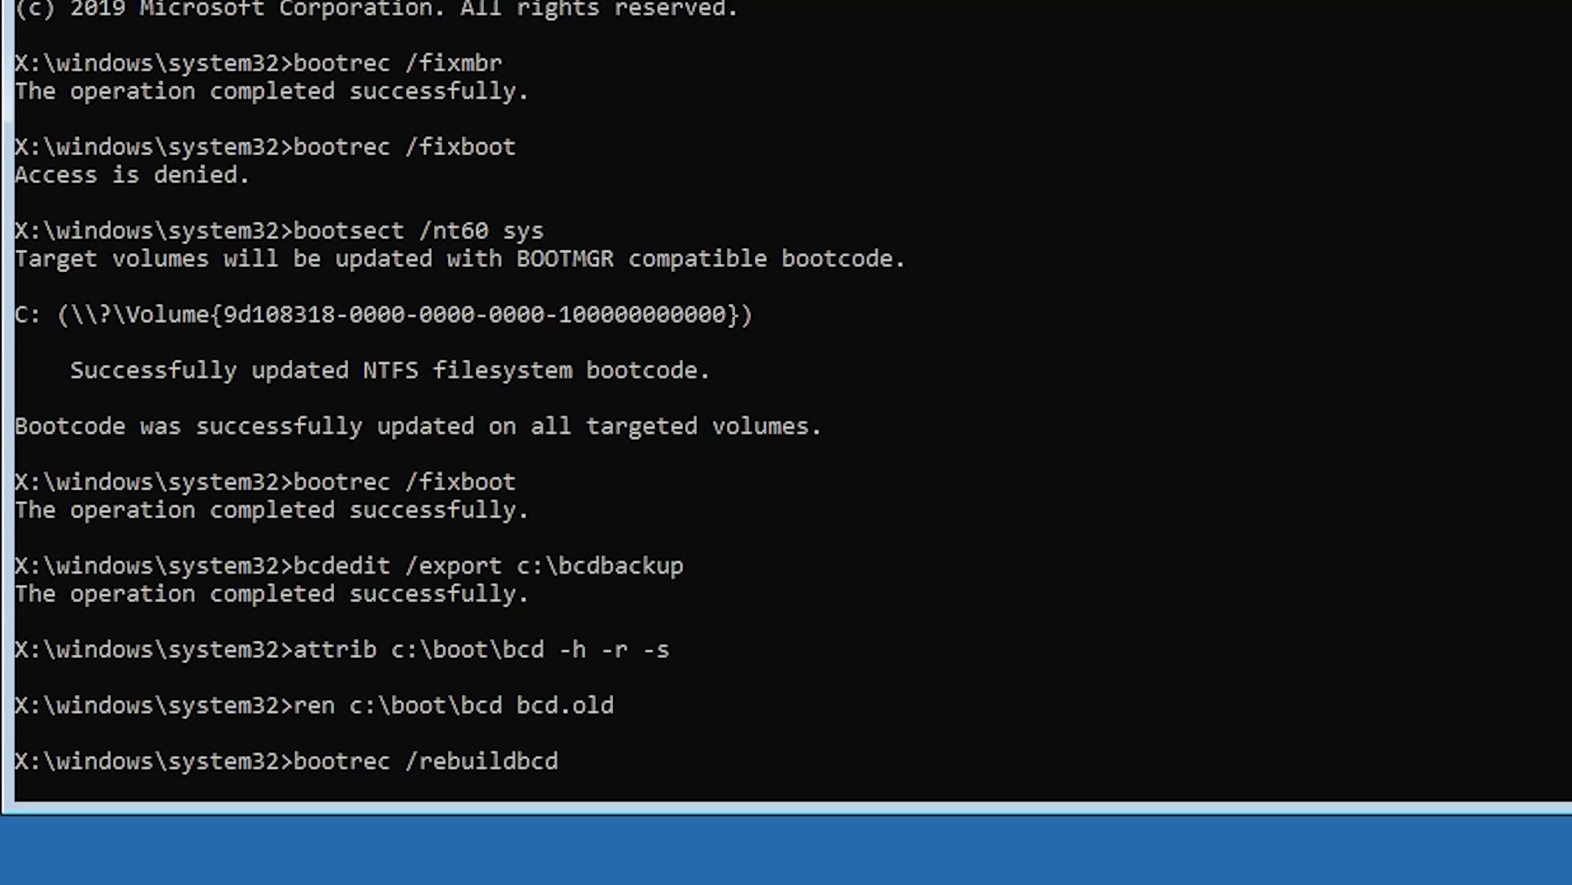
Run bootrec /rebuildbcd and answer y to add D:\Windows to the boot list.
{"action": "key", "text": "Return"}
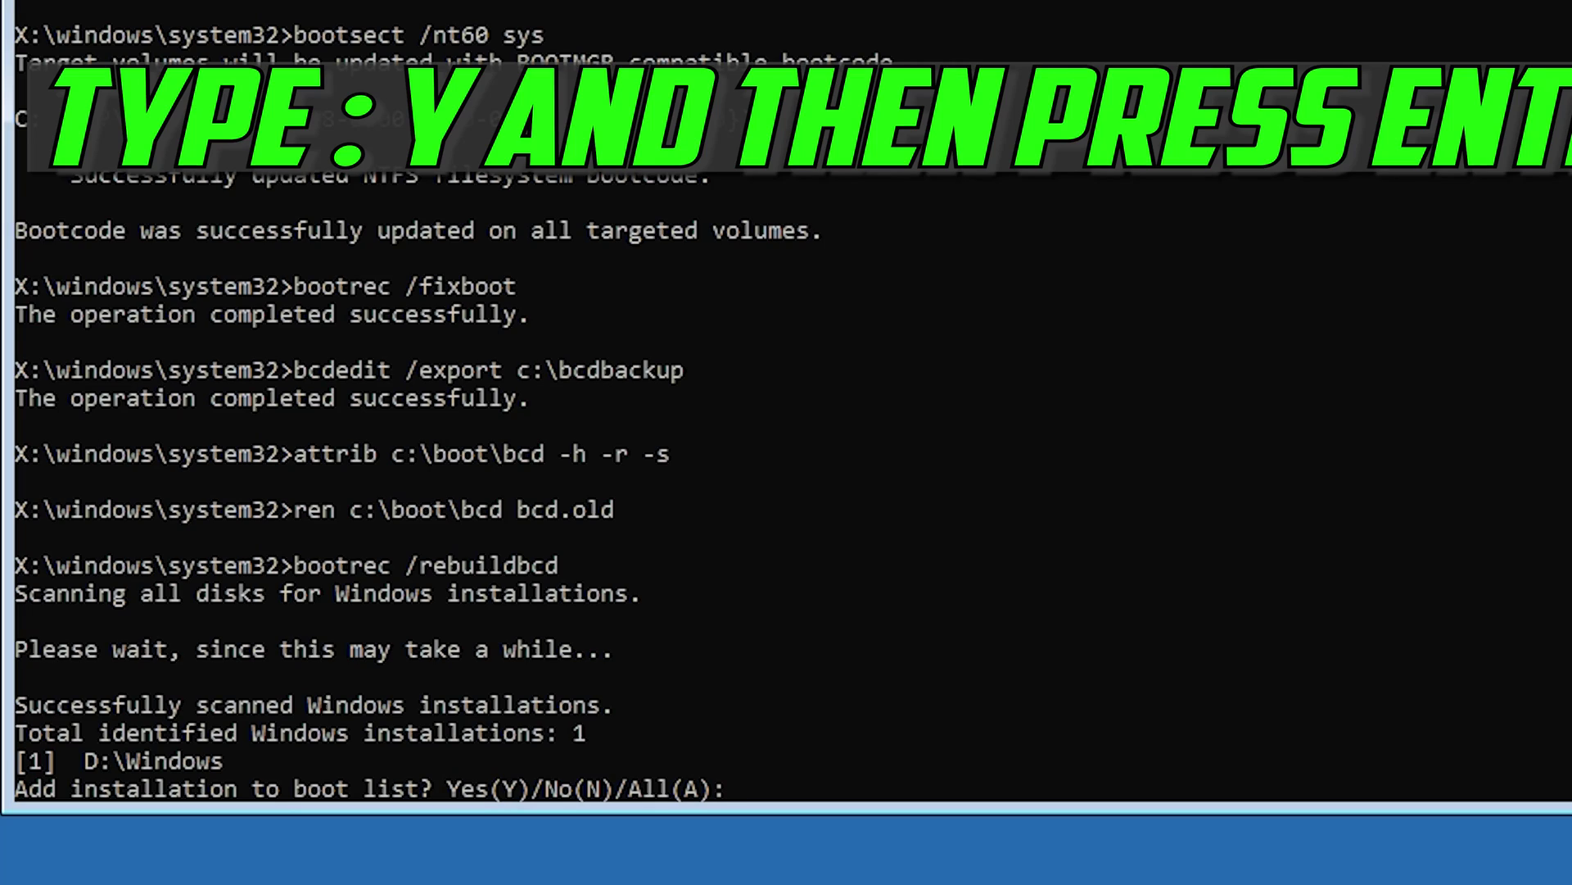
{"action": "type", "text": "y"}
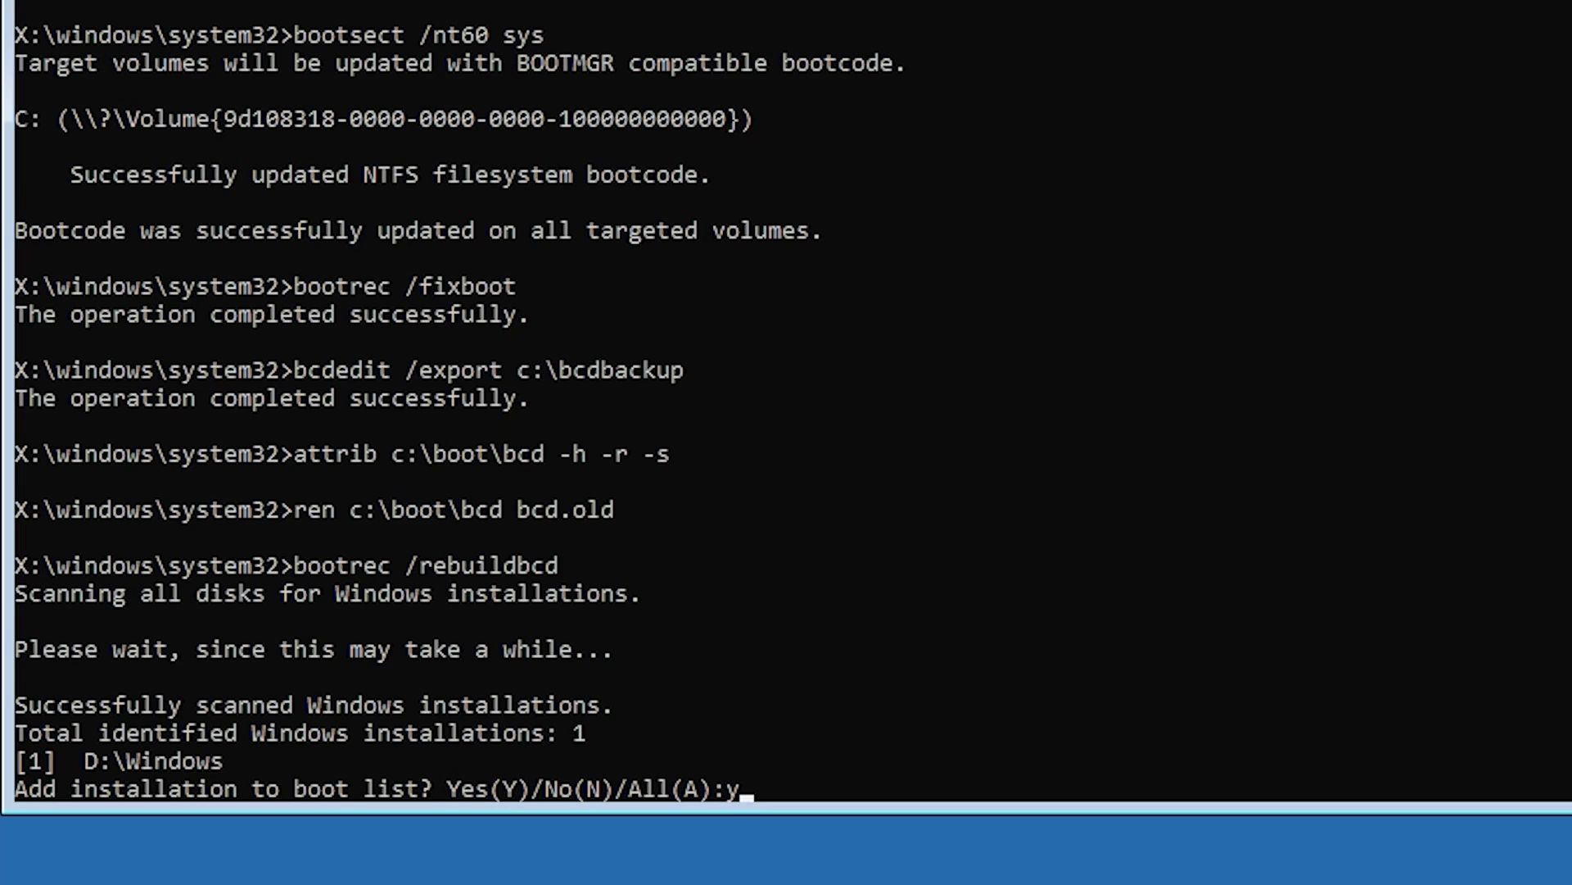
{"action": "key", "text": "Return"}
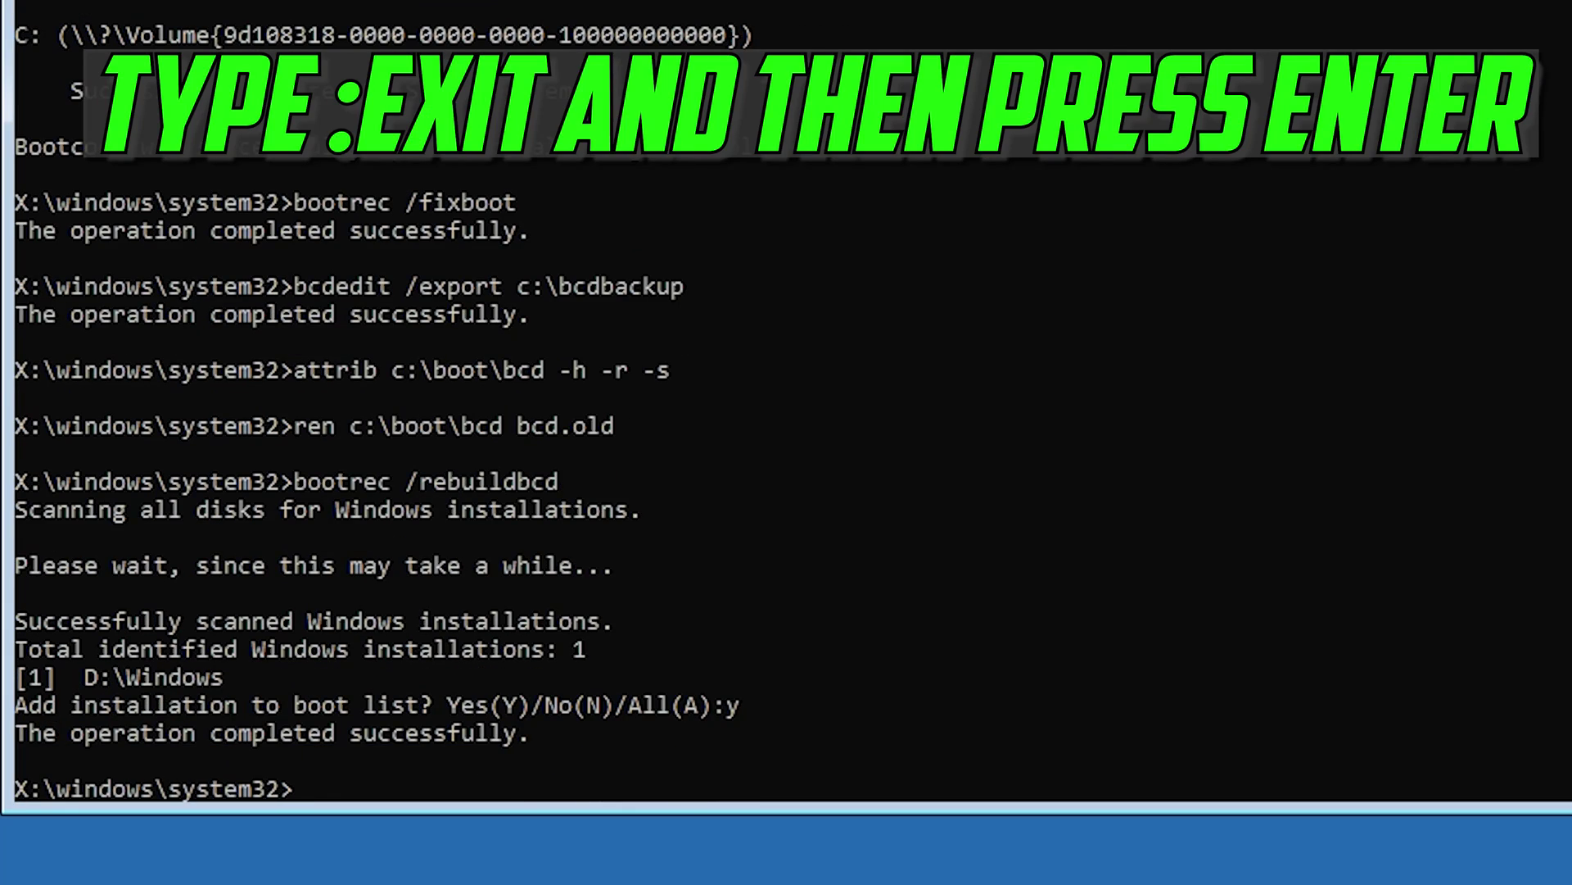
{"action": "type", "text": "exit"}
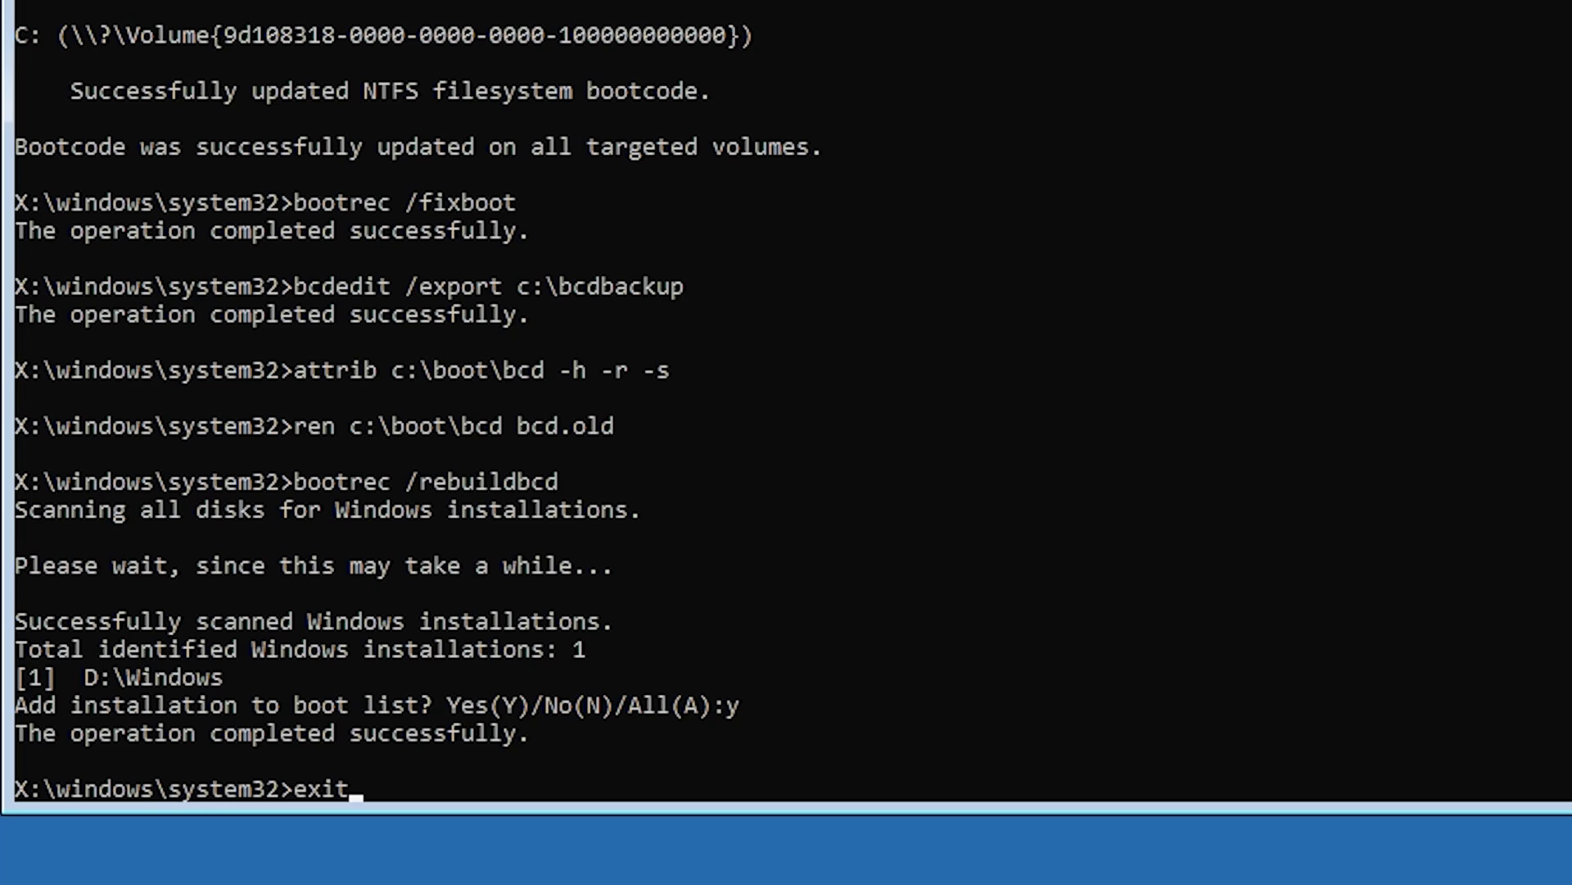
Exit Command Prompt, landing on the Troubleshoot screen.
{"action": "key", "text": "Return"}
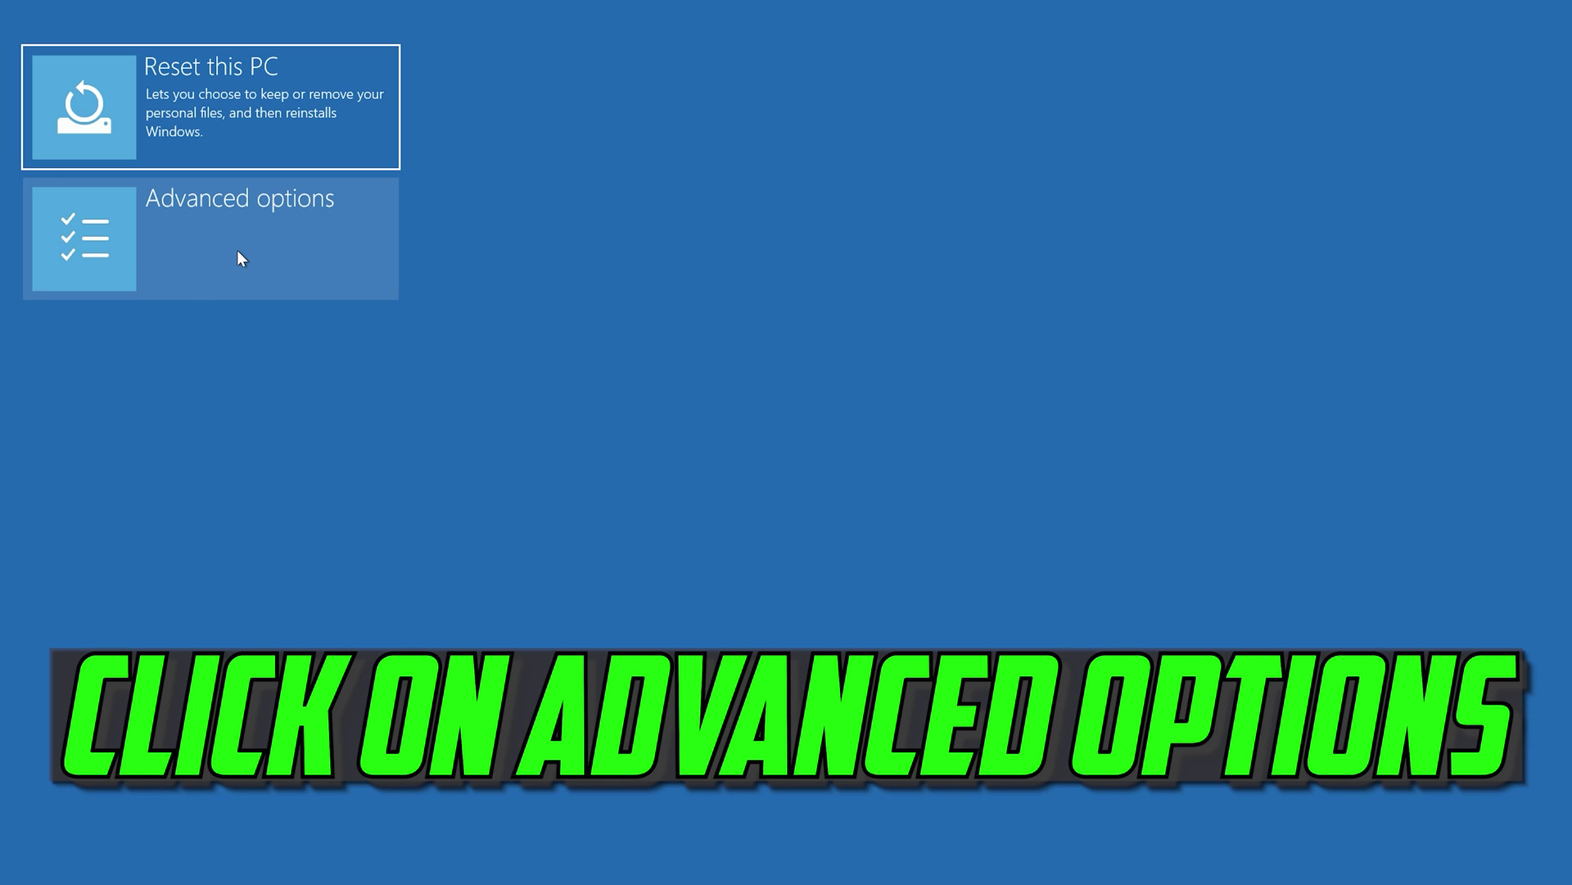
Start System Restore from Advanced options and move past its intro page to the restore points.
{"action": "left_click", "coordinate": [240, 257]}
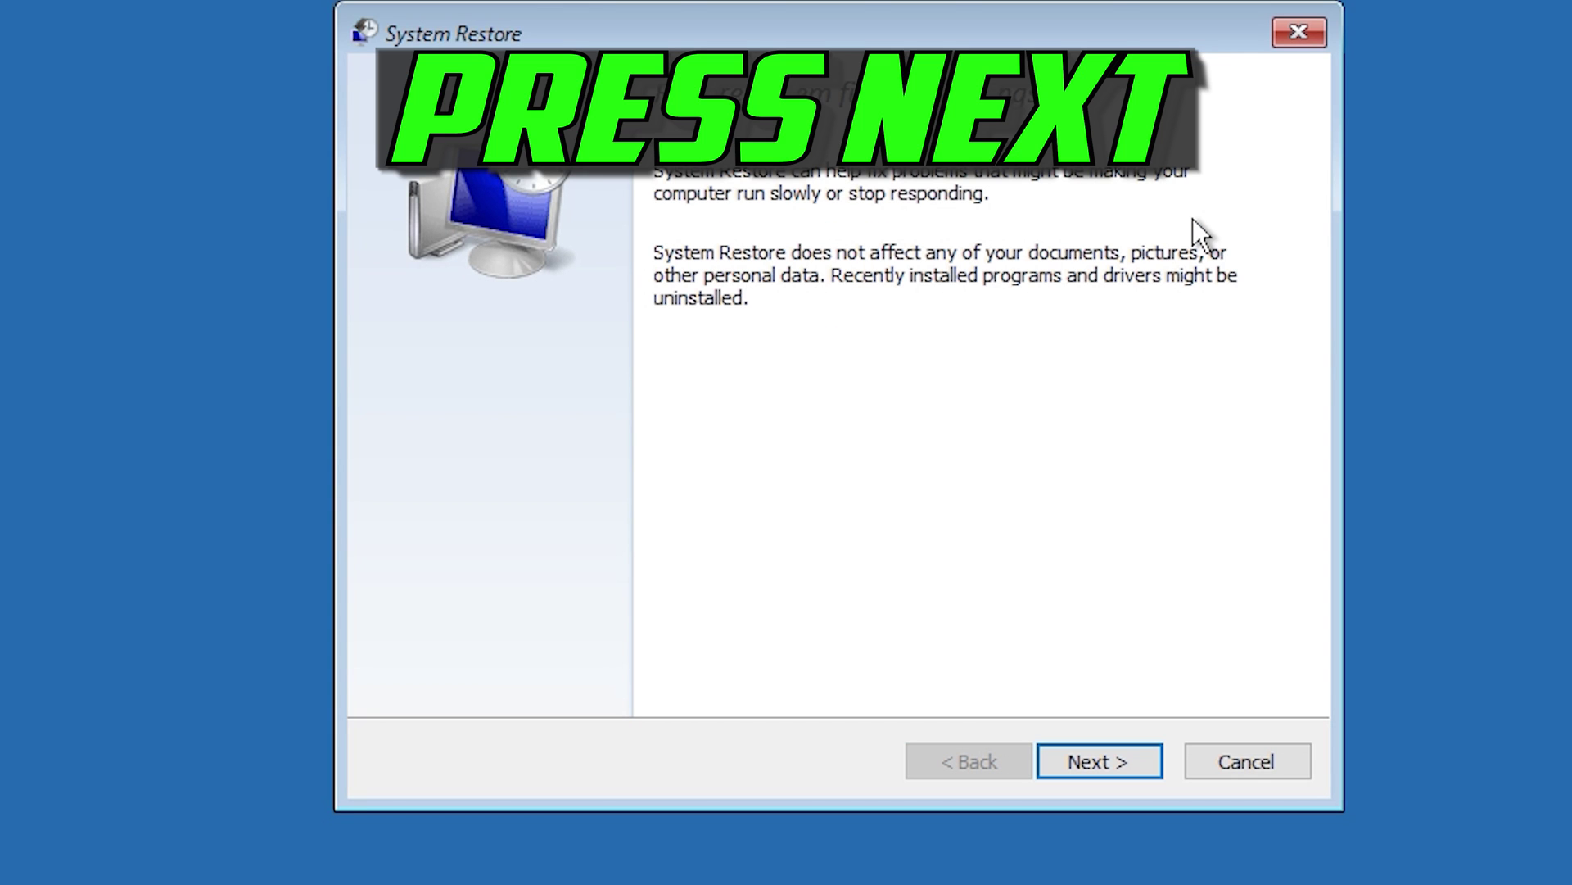
{"action": "left_click", "coordinate": [1100, 759]}
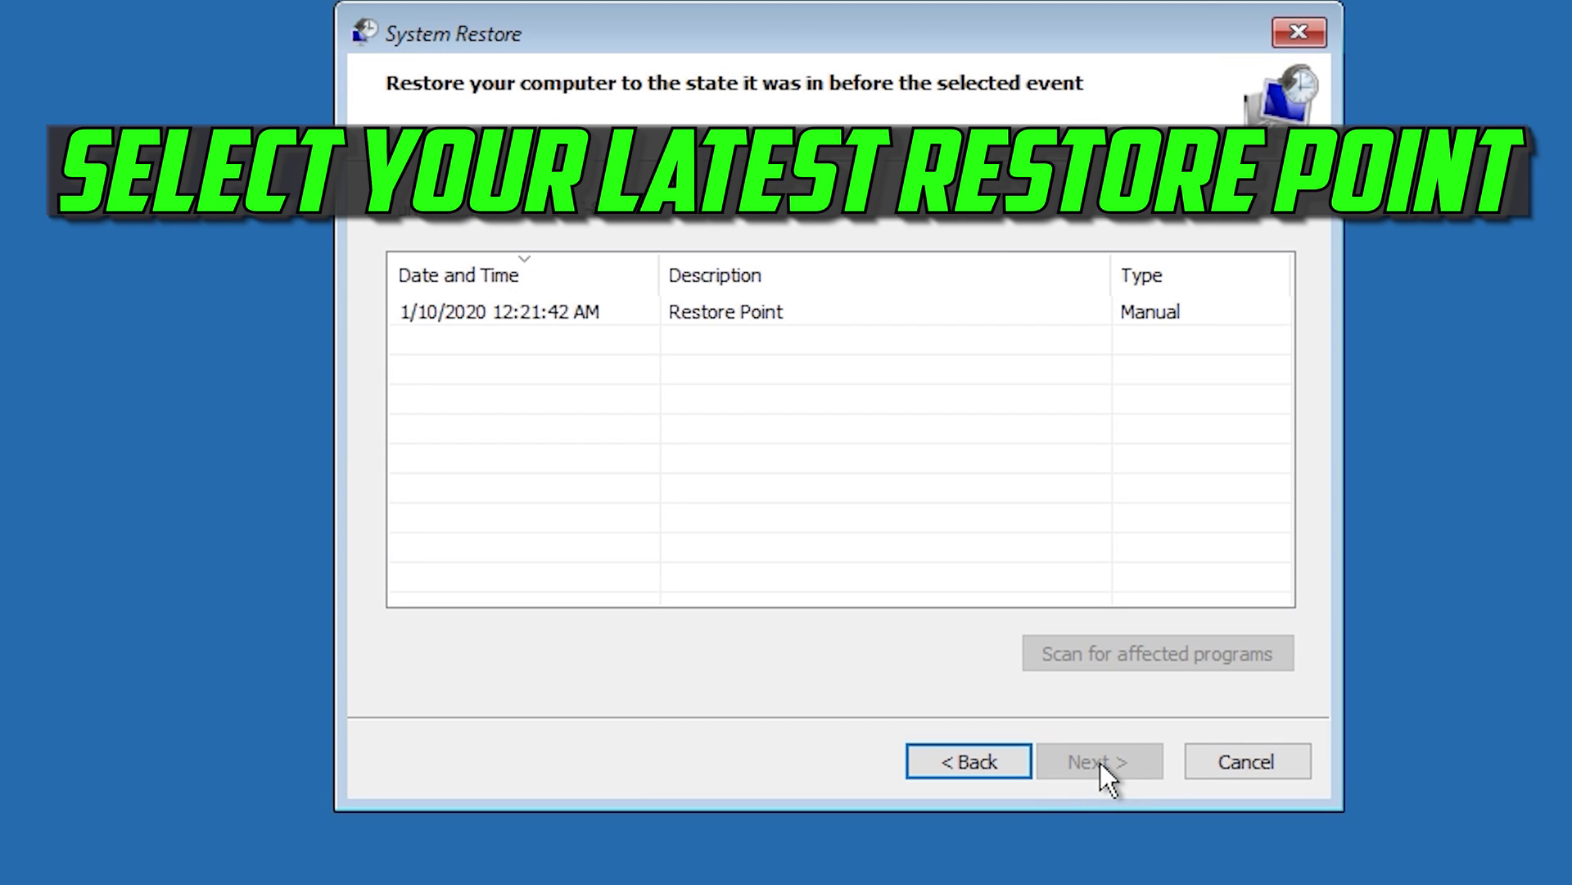
Restore the system to the 1/10/2020 restore point, confirming the uninterruptible restore warning.
{"action": "left_click", "coordinate": [499, 314]}
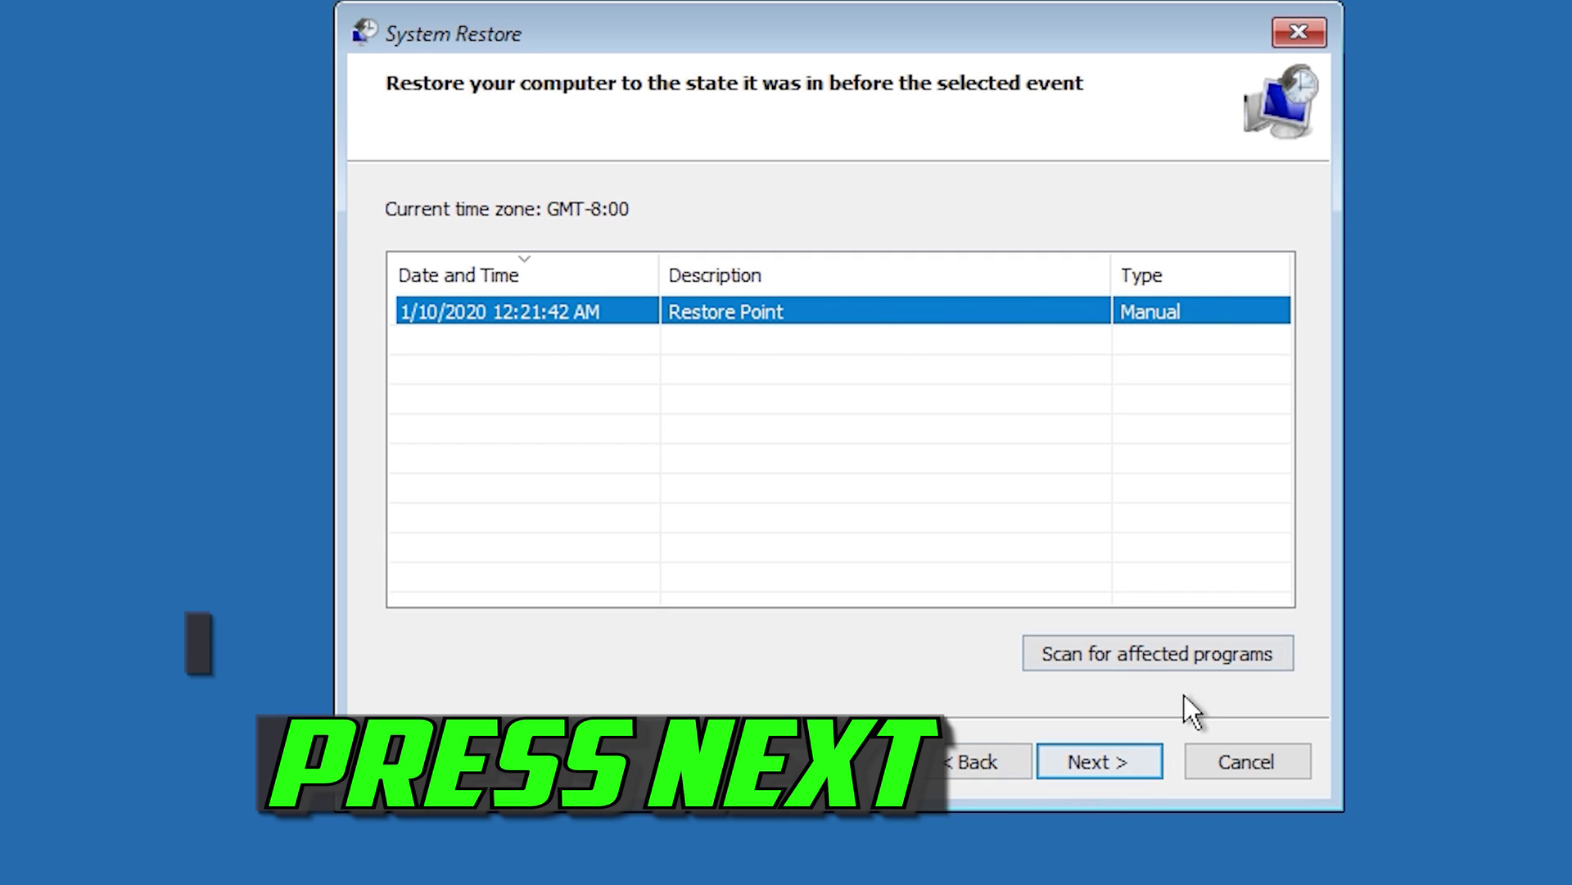
{"action": "left_click", "coordinate": [1107, 772]}
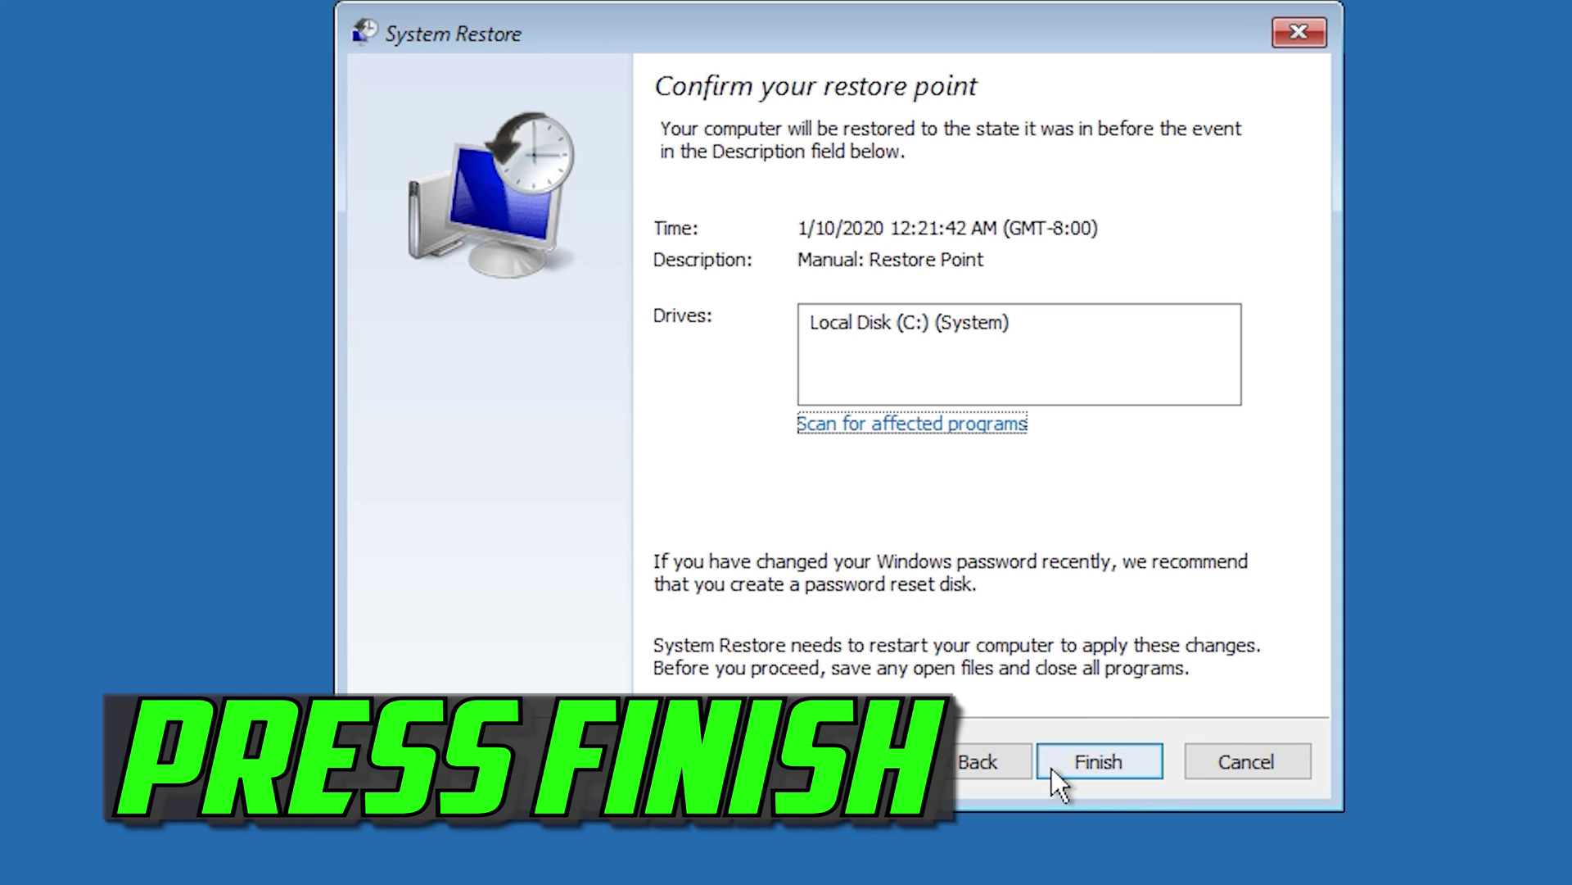
{"action": "left_click", "coordinate": [1098, 770]}
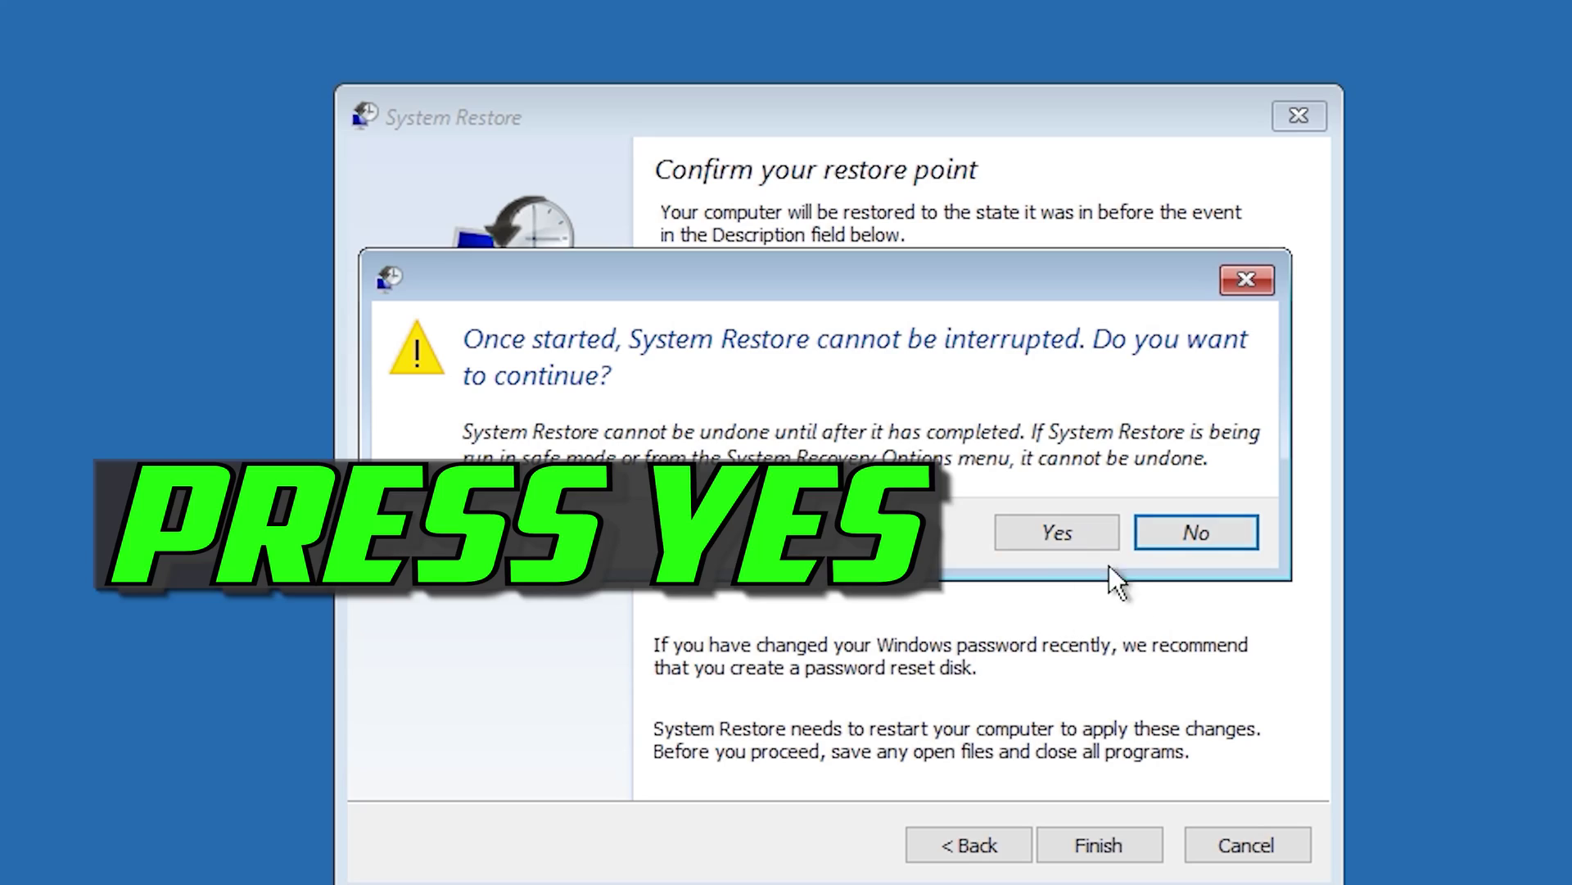
{"action": "left_click", "coordinate": [1054, 541]}
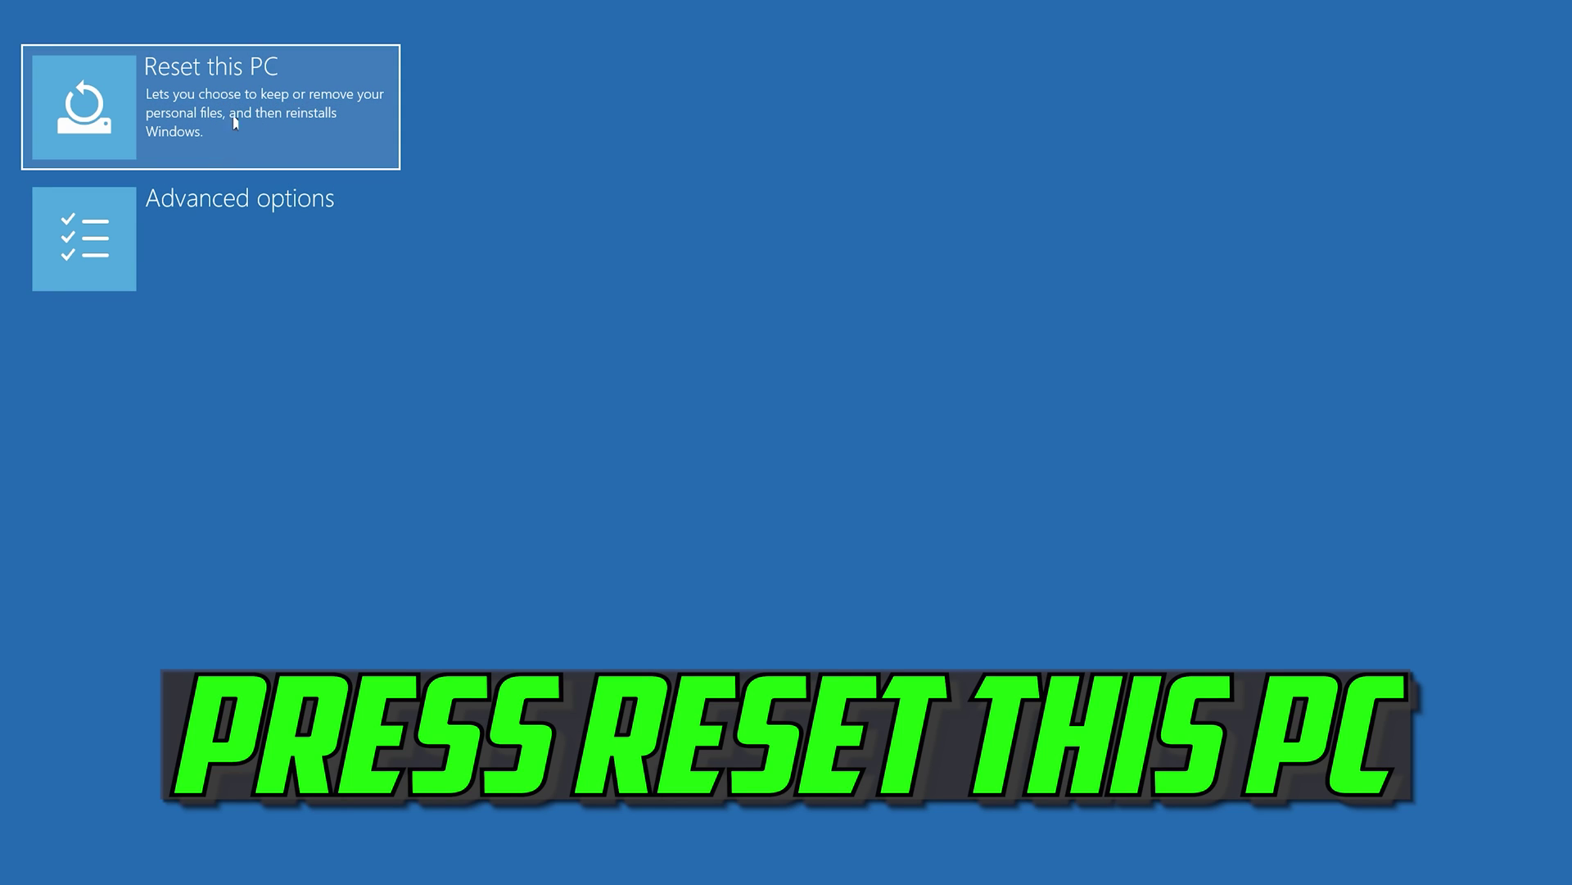
Reset this PC with Keep my files, reinstalling Windows while preserving personal files.
{"action": "left_click", "coordinate": [268, 109]}
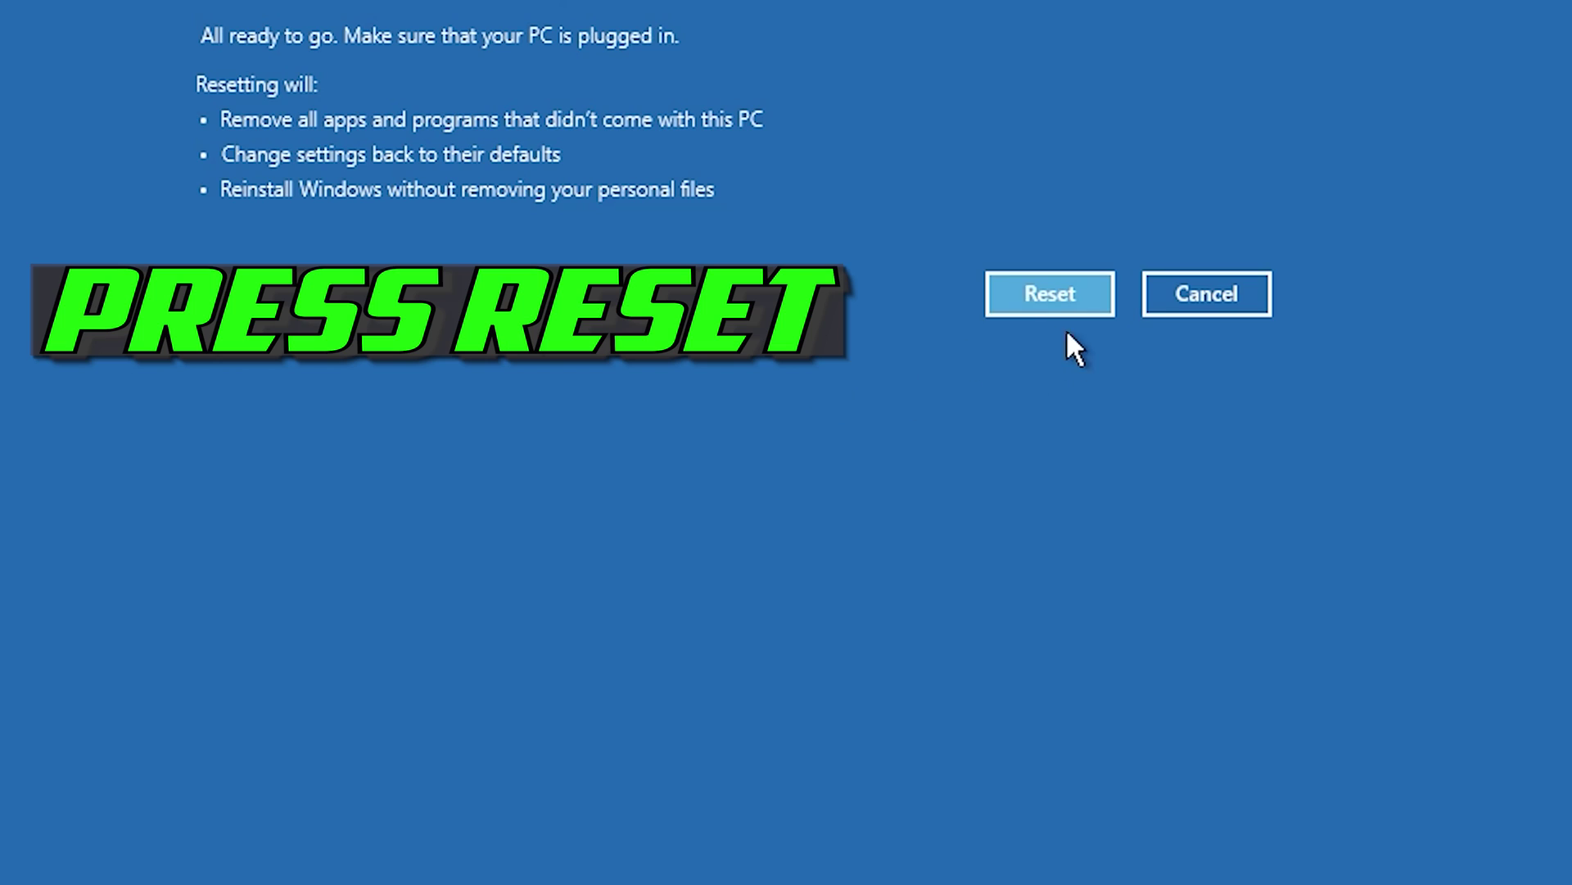
{"action": "left_click", "coordinate": [1097, 310]}
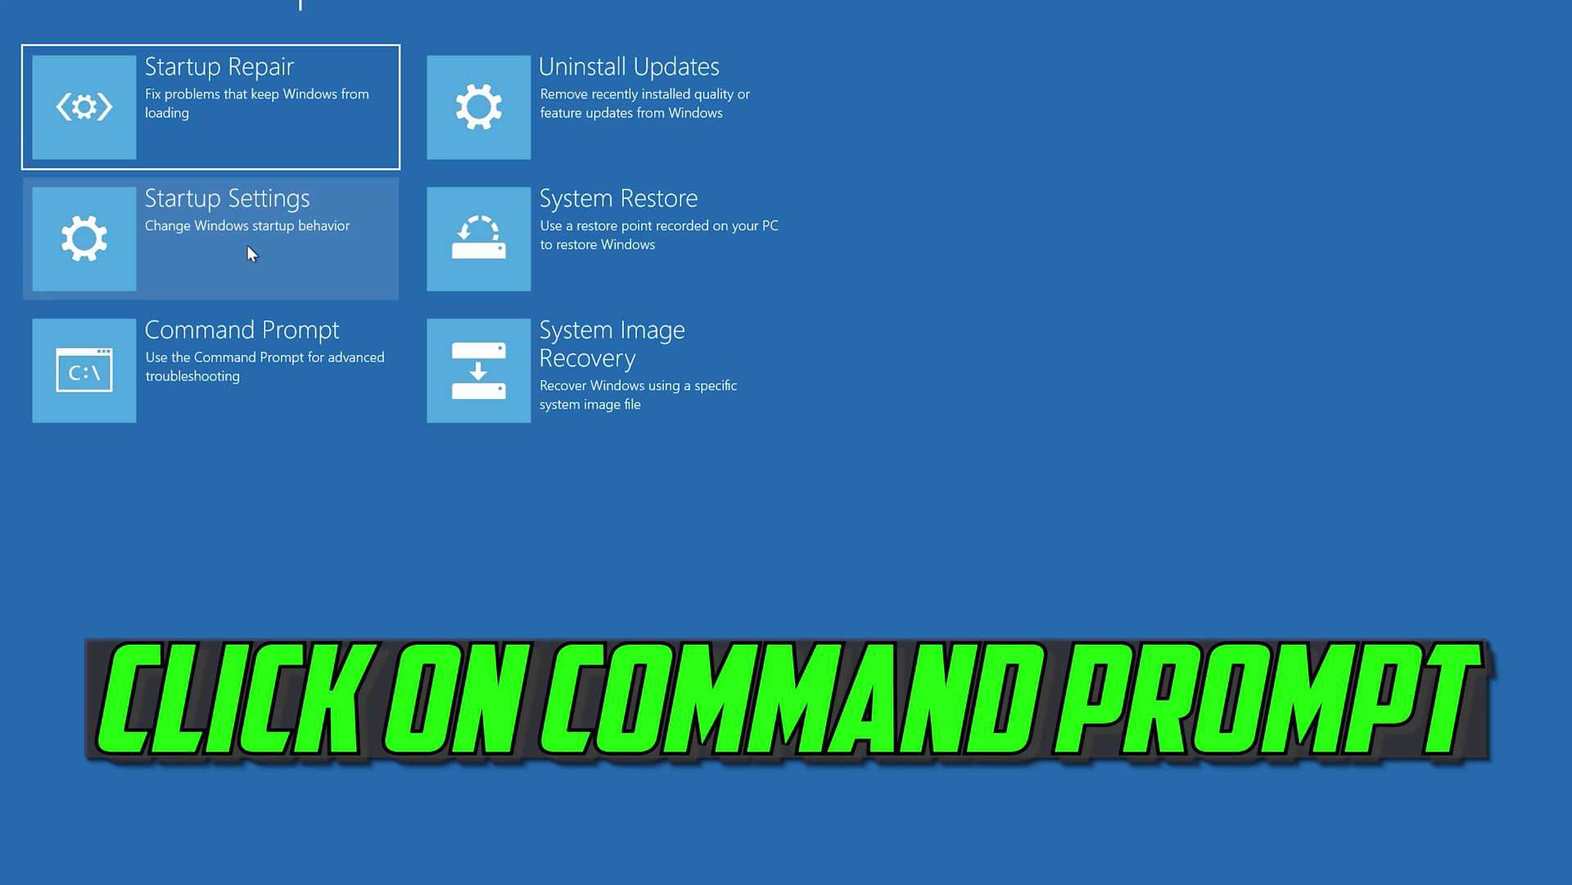
Run chkdsk /f d: from Command Prompt to fix file system errors on drive D:.
{"action": "left_click", "coordinate": [168, 418]}
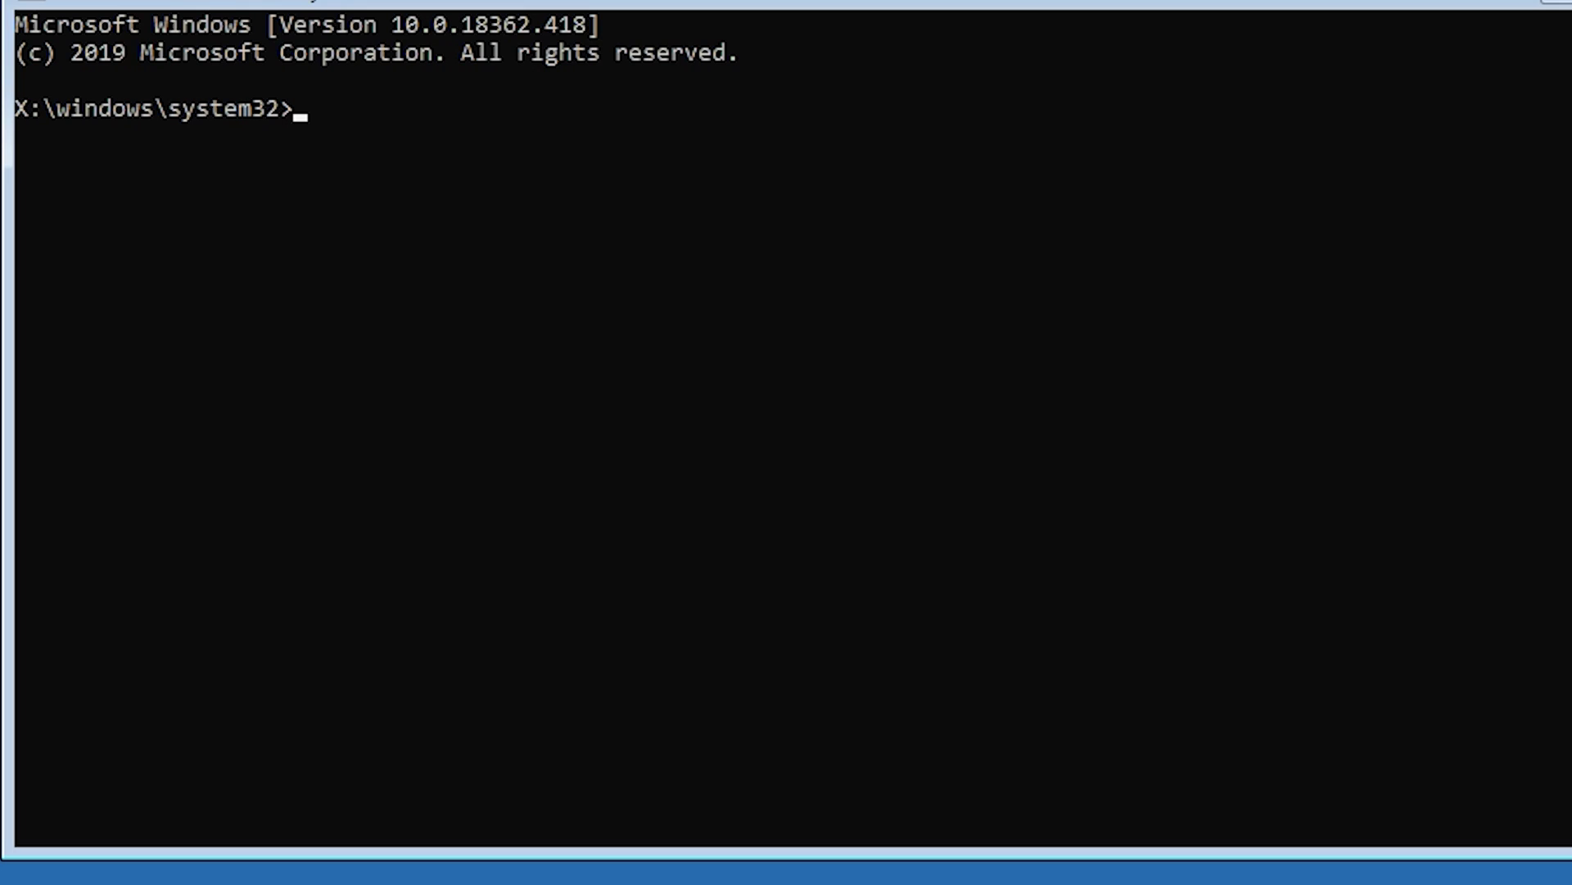
{"action": "type", "text": "chkdsk"}
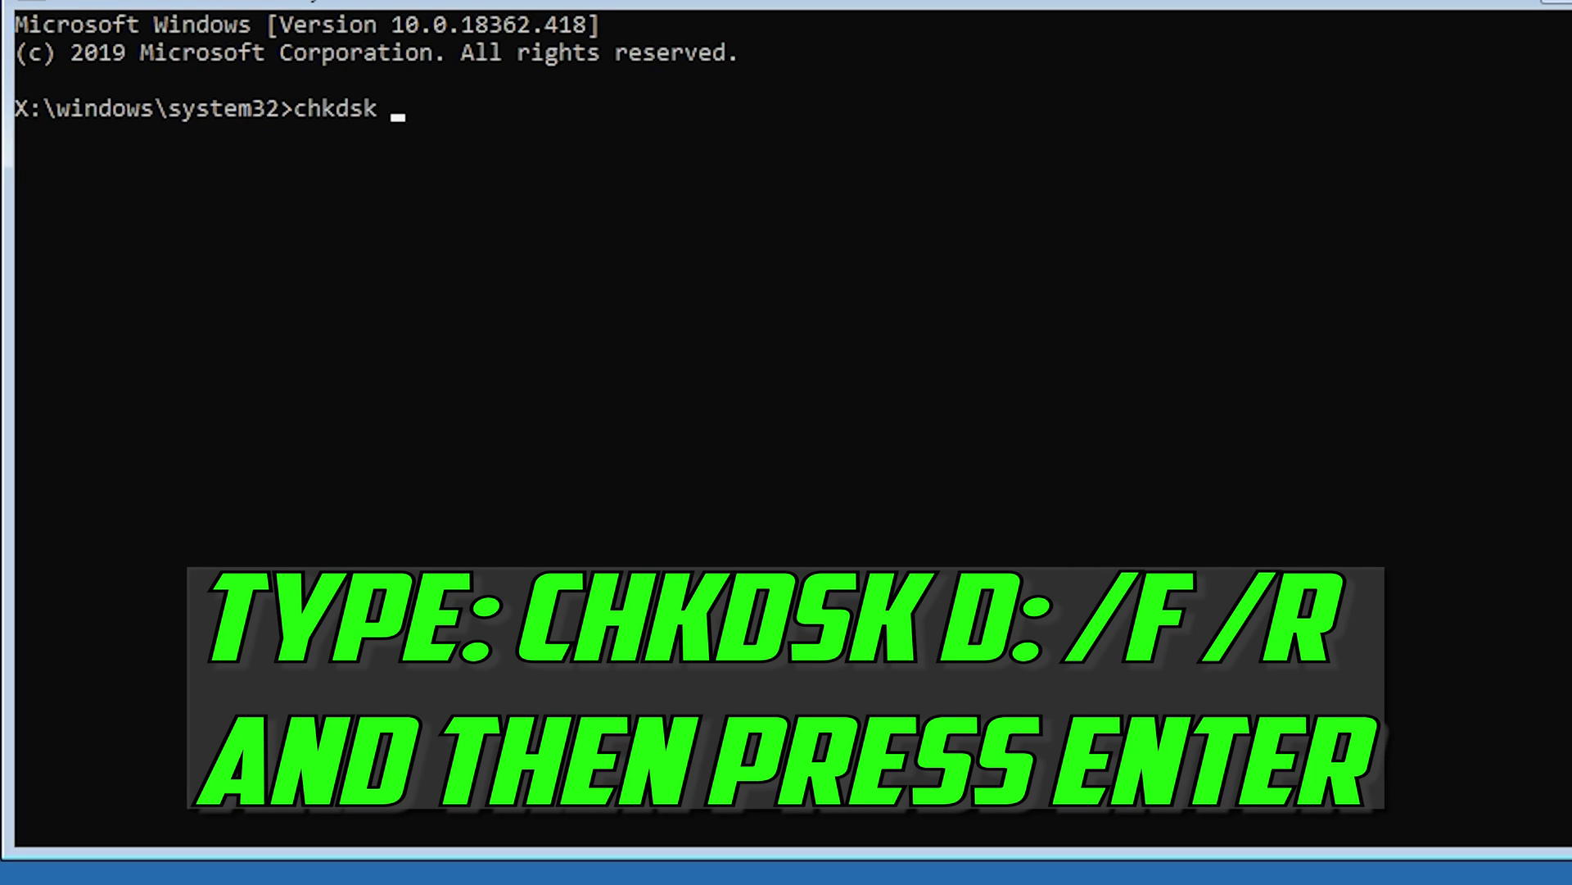
{"action": "type", "text": " /f"}
{"action": "type", "text": " d:"}
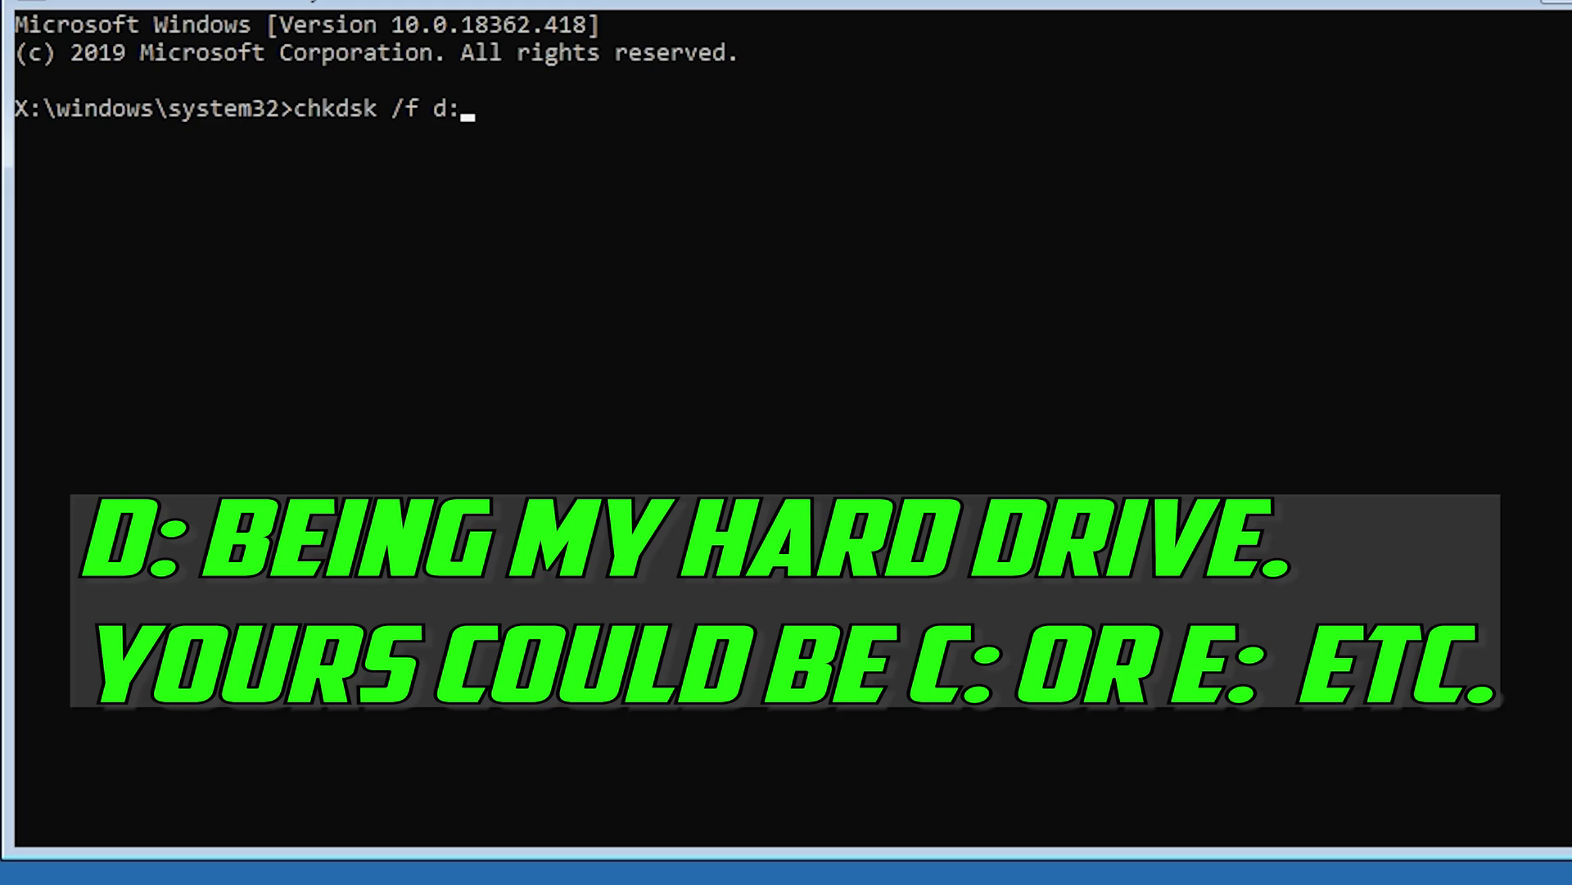
{"action": "key", "text": "Return"}
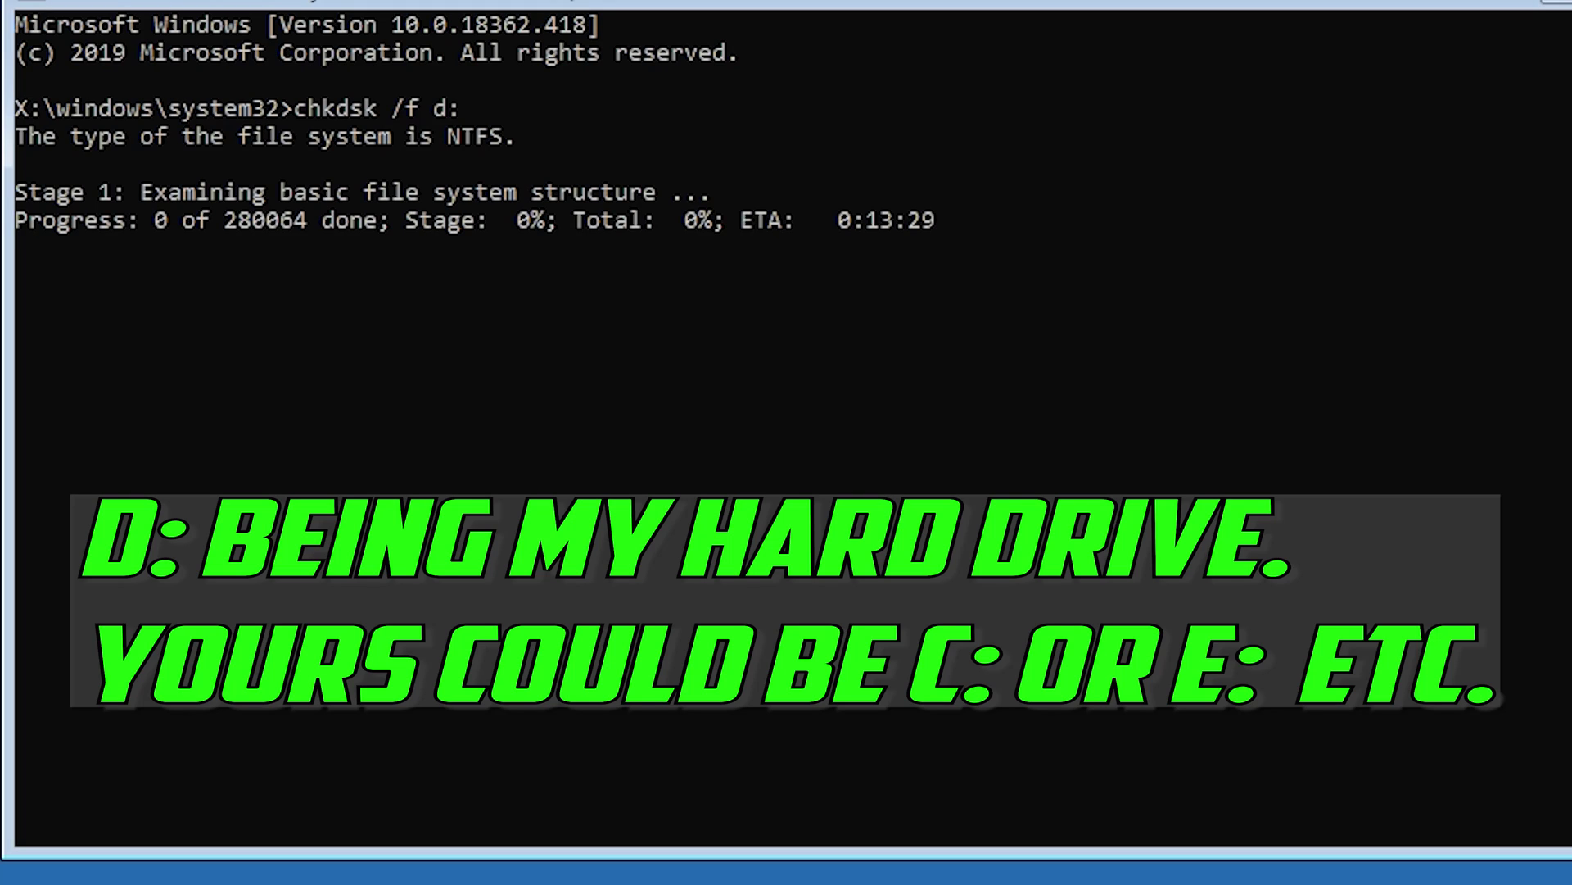